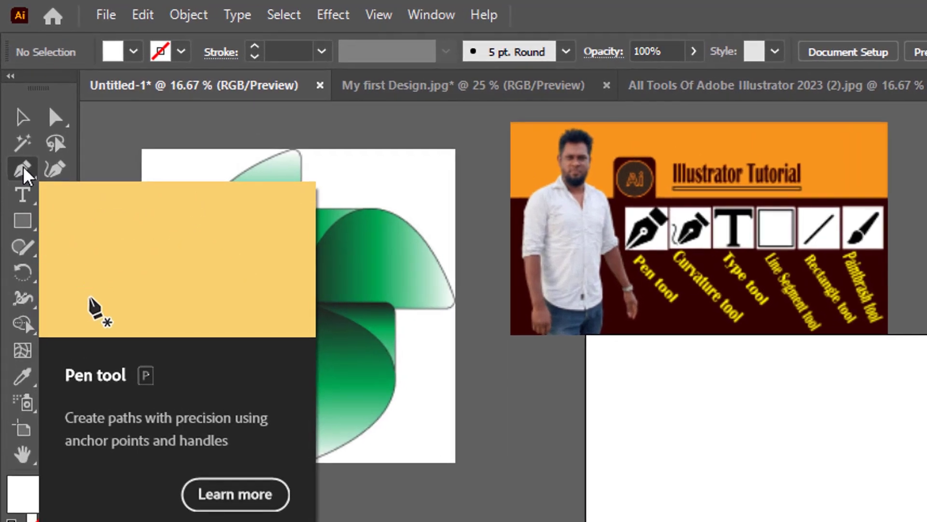
- Move the green pinwheel image into place and zoom in to 33.33% for tracing
click(24, 170)
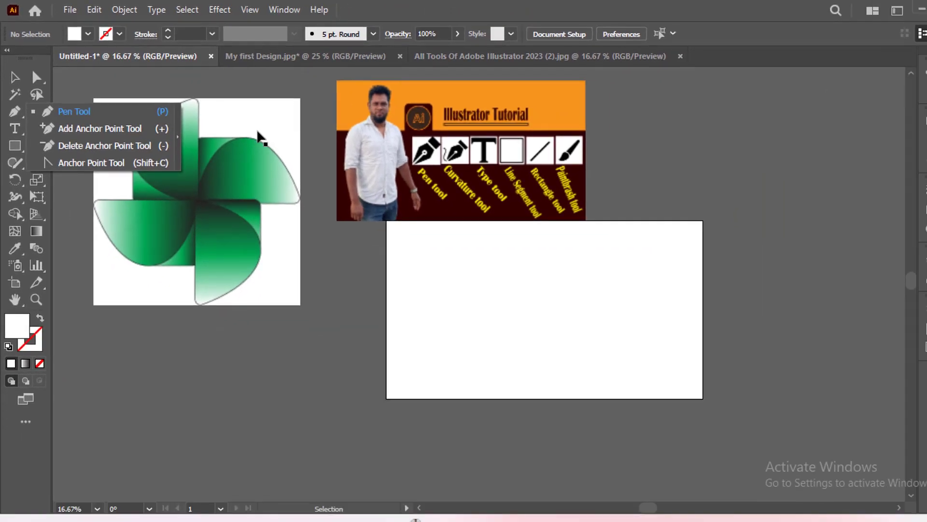
click(257, 142)
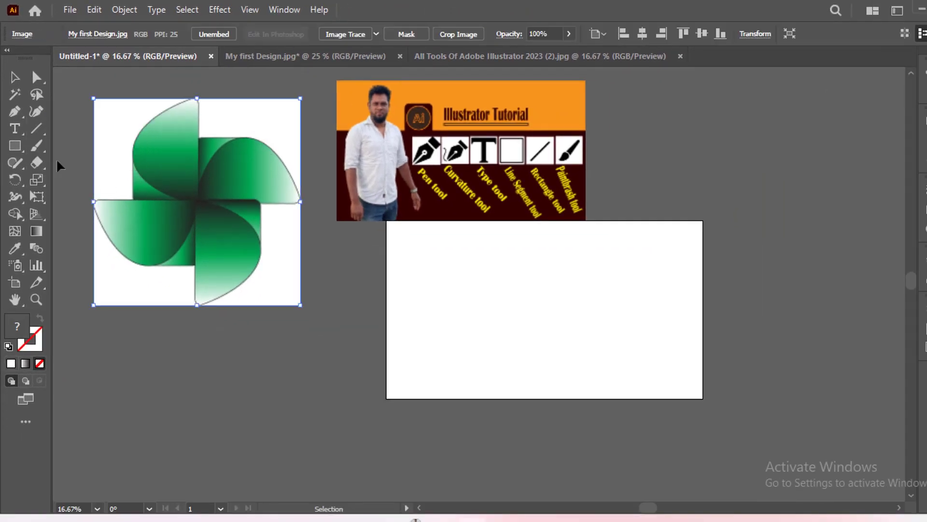
click(20, 112)
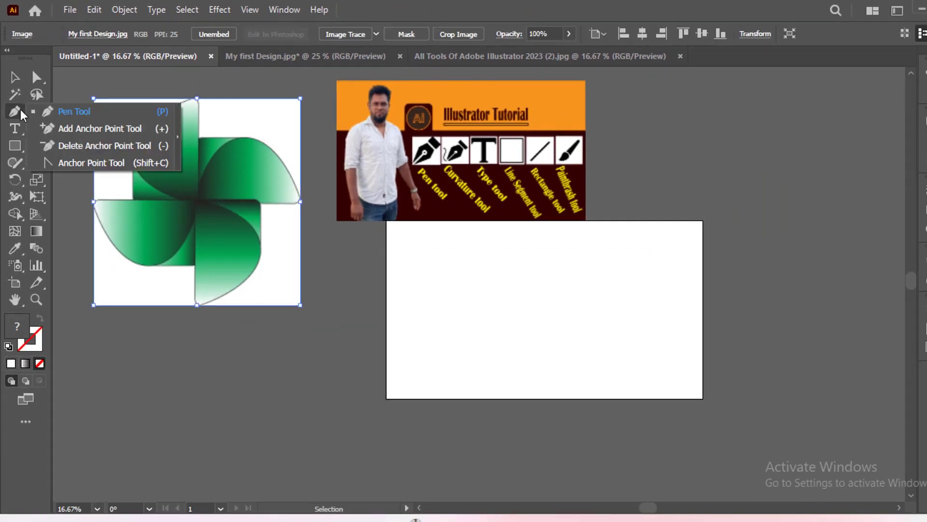
click(61, 112)
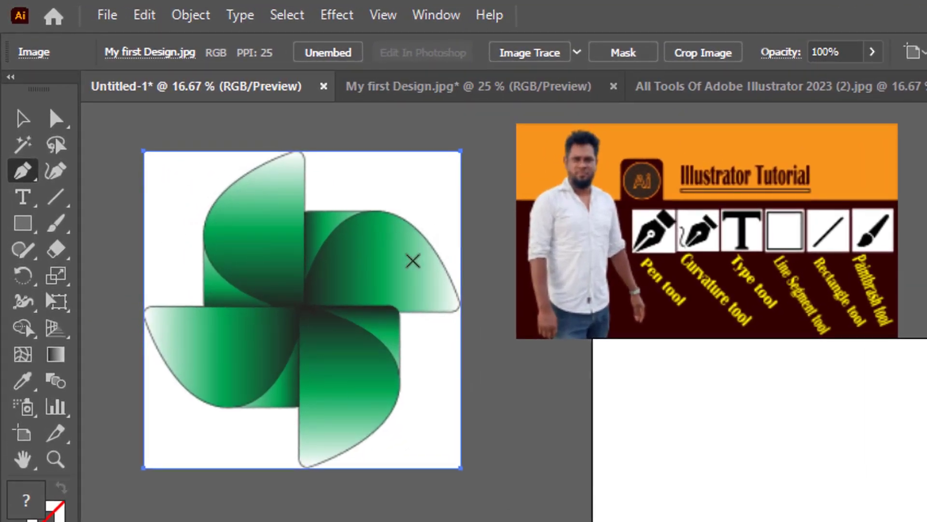
click(23, 118)
drag(297, 246, 299, 283)
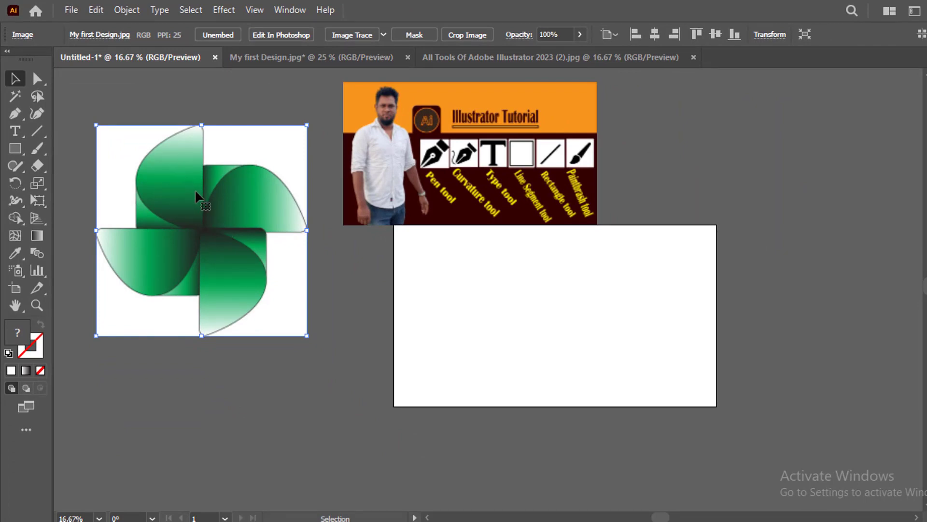
key(ctrl+equal)
key(ctrl+equal)
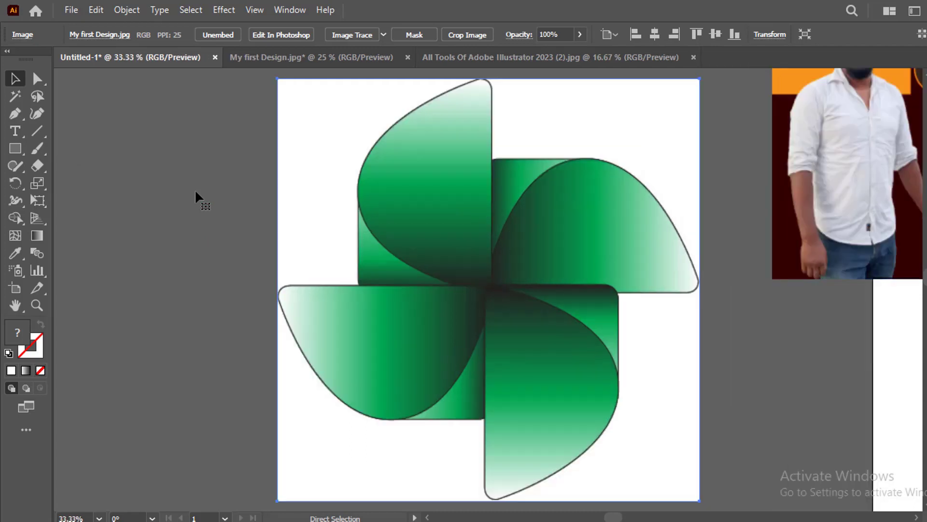
drag(341, 261, 233, 245)
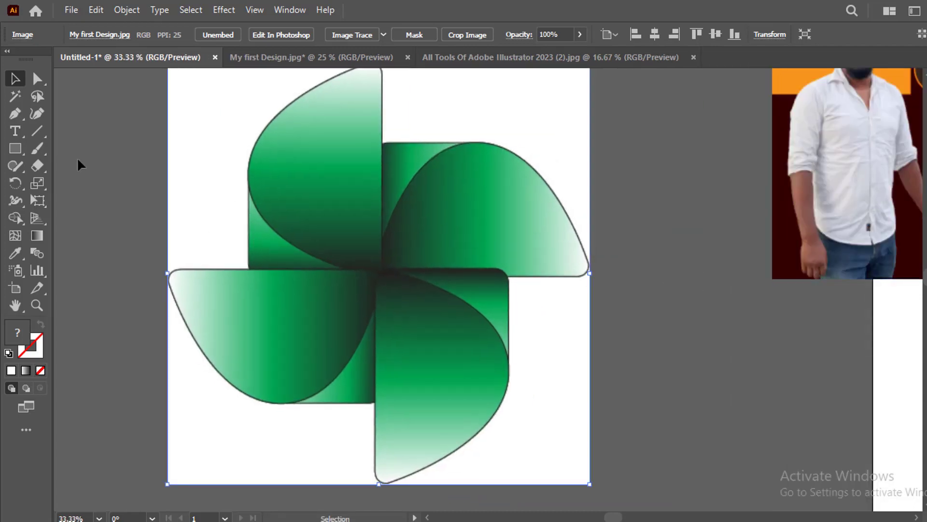
drag(18, 115, 65, 115)
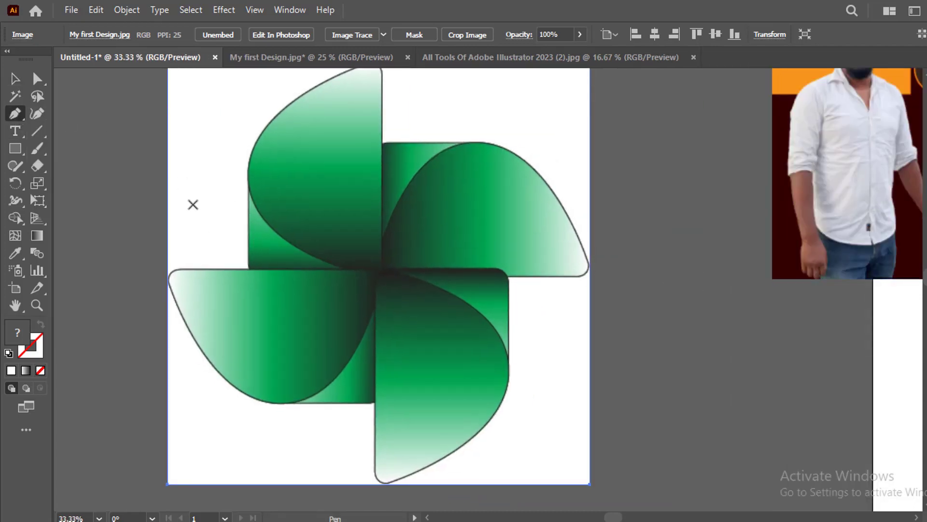
- Trace the top blade with corner and curved Pen points, then set the path's fill to None
click(176, 268)
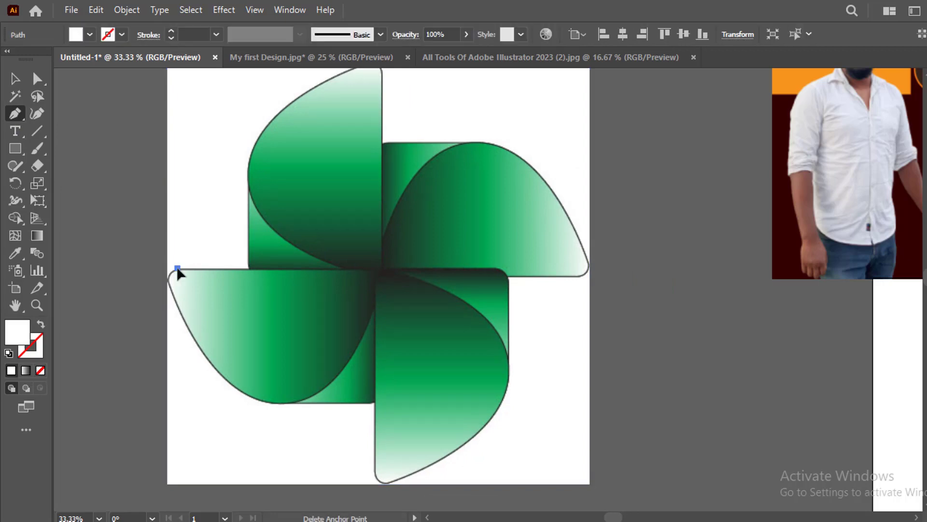
click(248, 268)
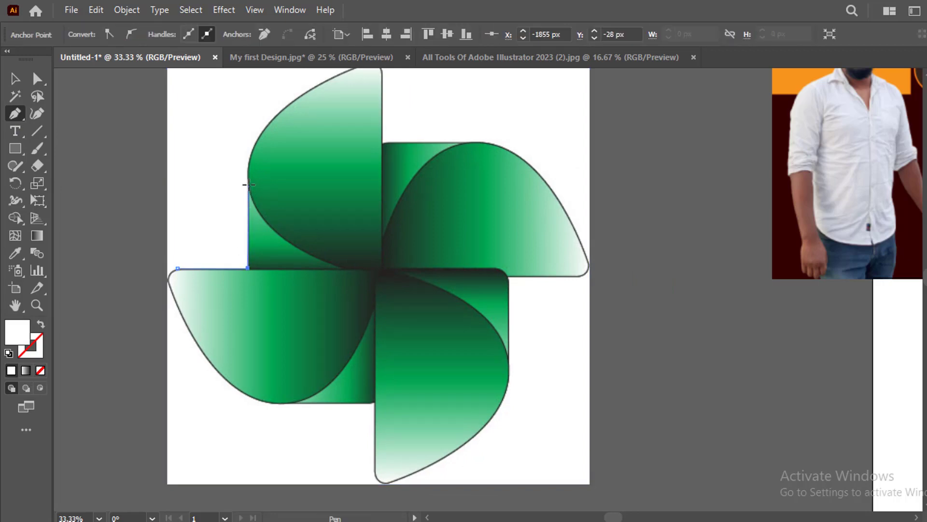
click(248, 184)
mouse_move(288, 105)
mouse_down()
mouse_move(330, 98)
mouse_move(334, 111)
mouse_up()
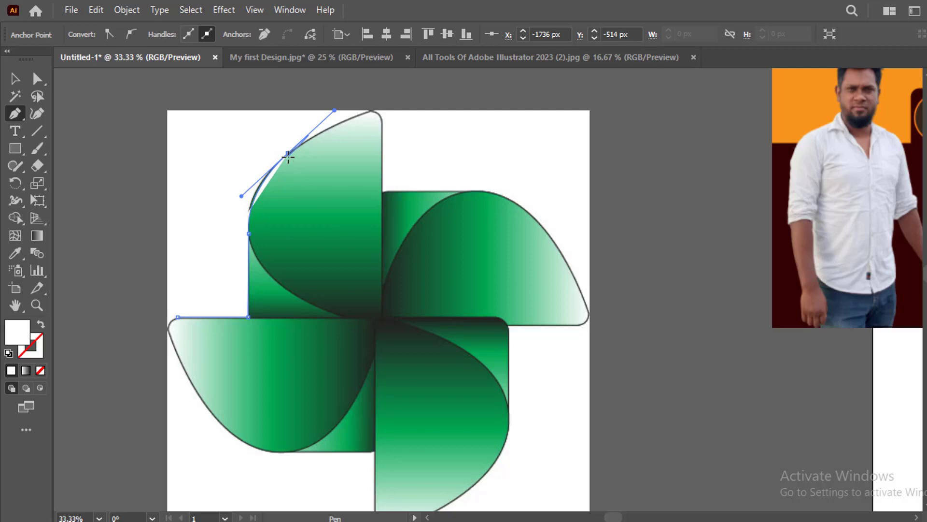
click(287, 154)
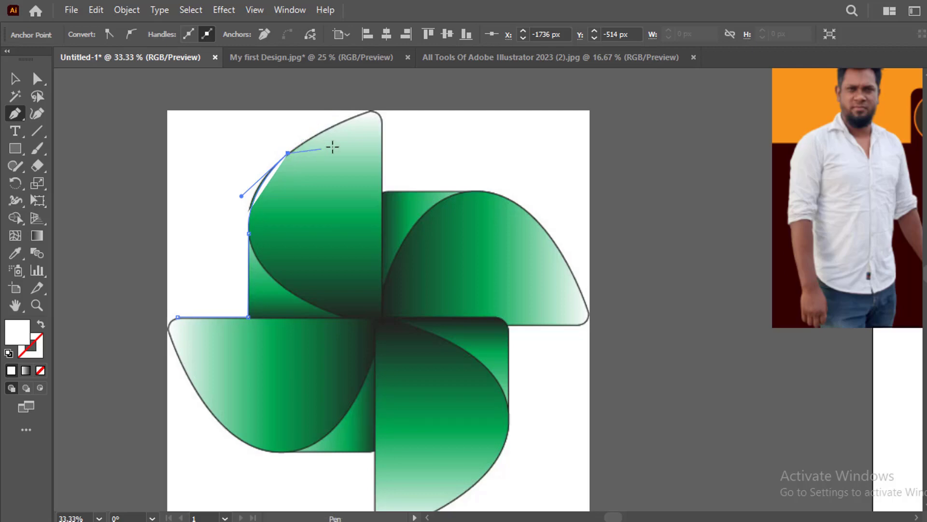
click(369, 111)
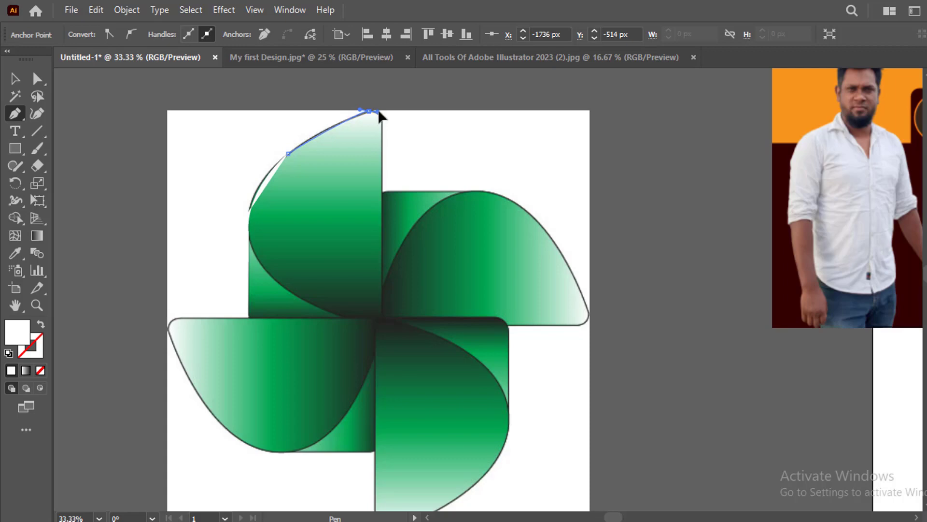
ctrl+click(380, 116)
drag(382, 128, 380, 145)
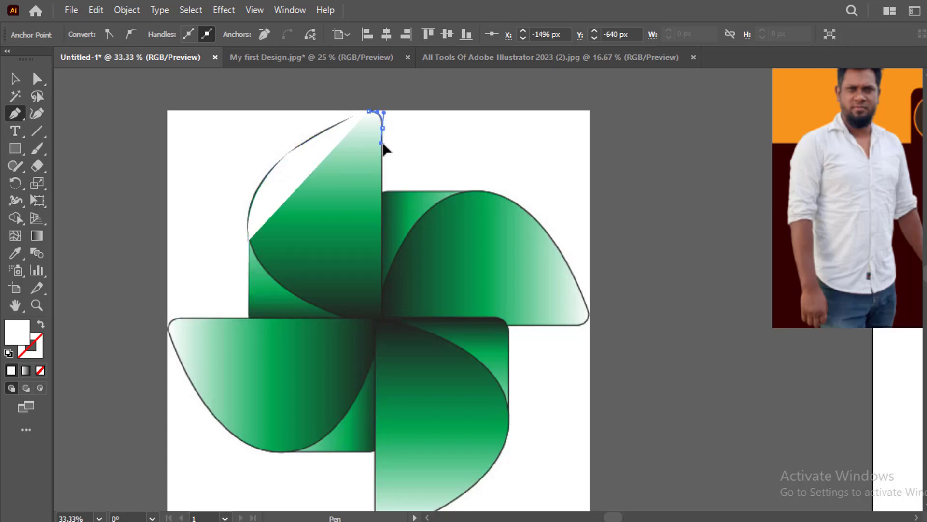
drag(382, 146, 307, 189)
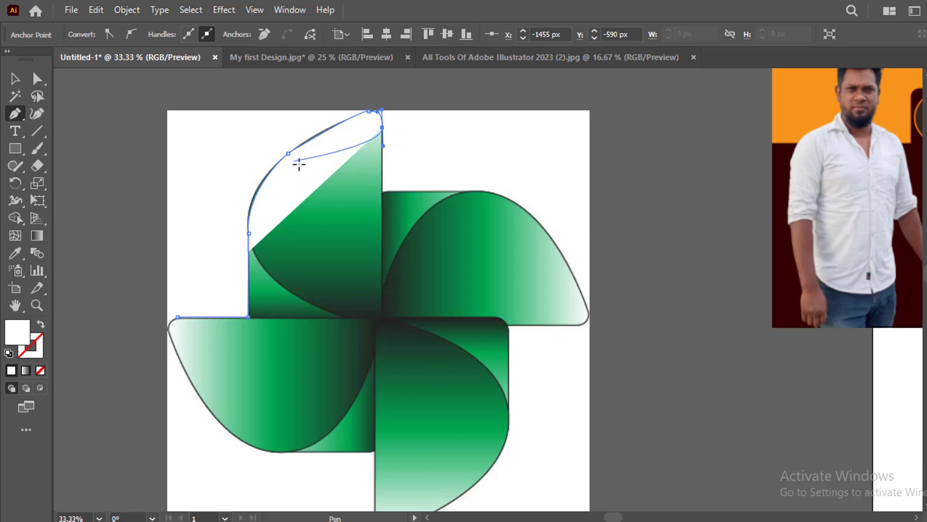
mouse_move(307, 190)
mouse_down()
mouse_move(81, 315)
mouse_move(42, 375)
mouse_up()
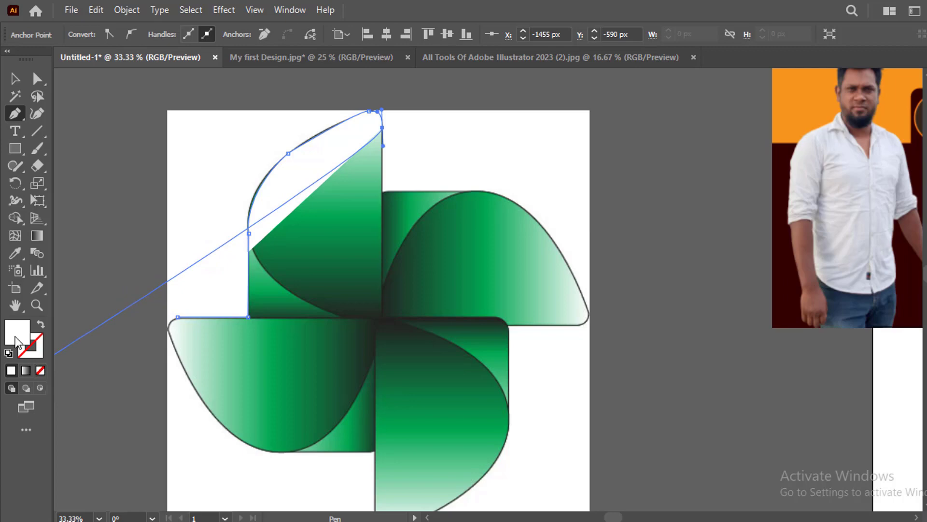
click(40, 374)
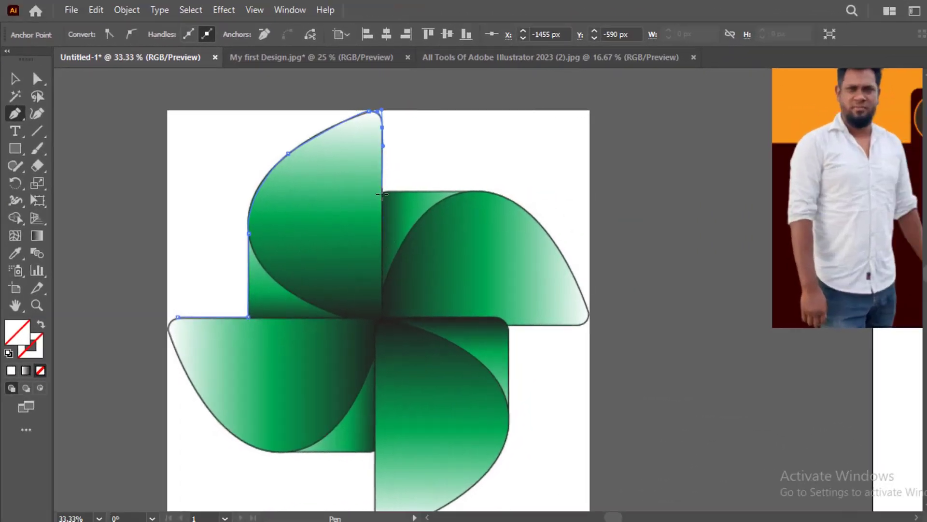
- Continue the Pen outline around the right blade's curved edge and tip, then down the bottom blade
click(459, 191)
drag(519, 203, 536, 215)
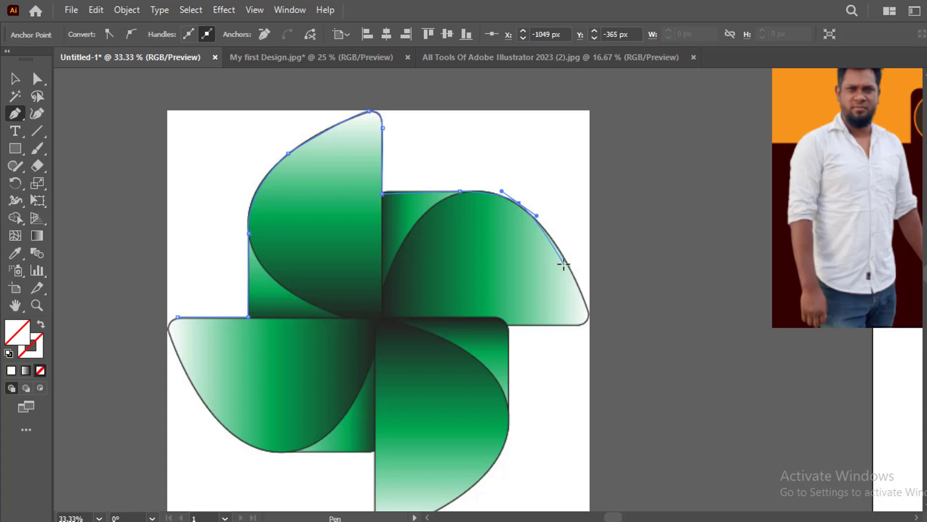
drag(571, 271, 575, 275)
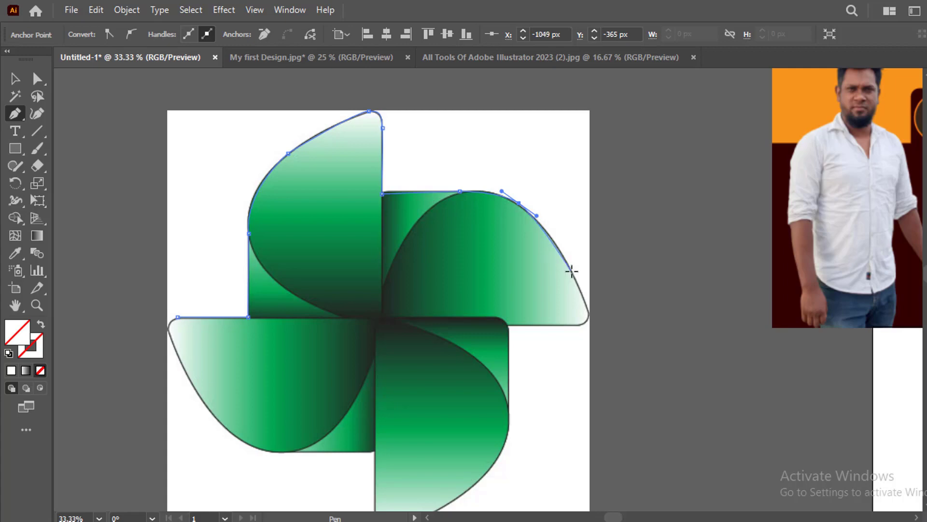
click(589, 318)
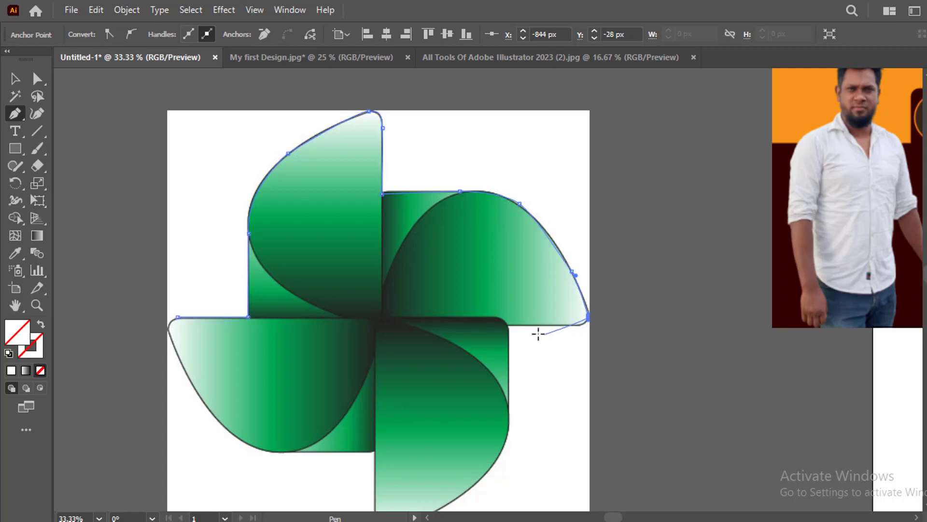
mouse_move(553, 324)
mouse_down()
mouse_move(520, 311)
mouse_move(516, 321)
mouse_up()
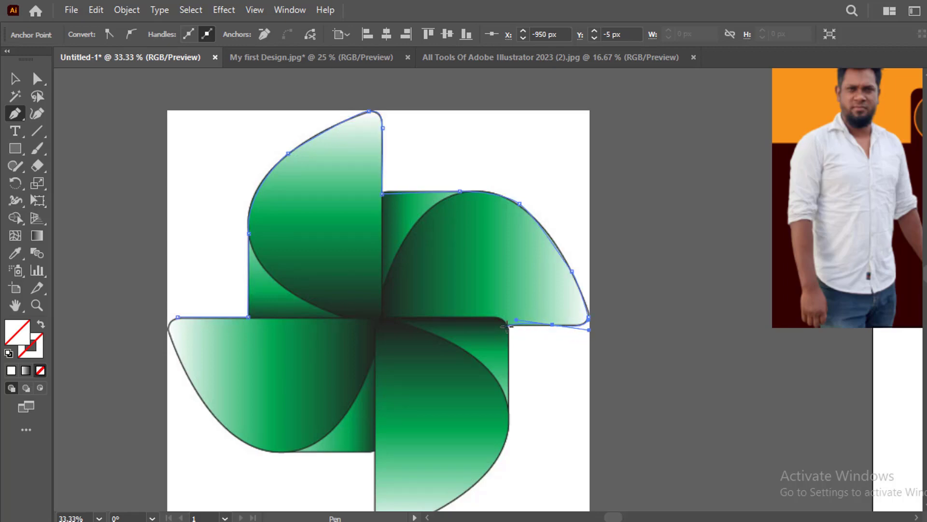
click(506, 326)
click(508, 427)
scroll(508, 427, down, 3)
mouse_move(451, 357)
mouse_down()
mouse_move(417, 373)
mouse_move(377, 369)
mouse_move(376, 326)
mouse_up()
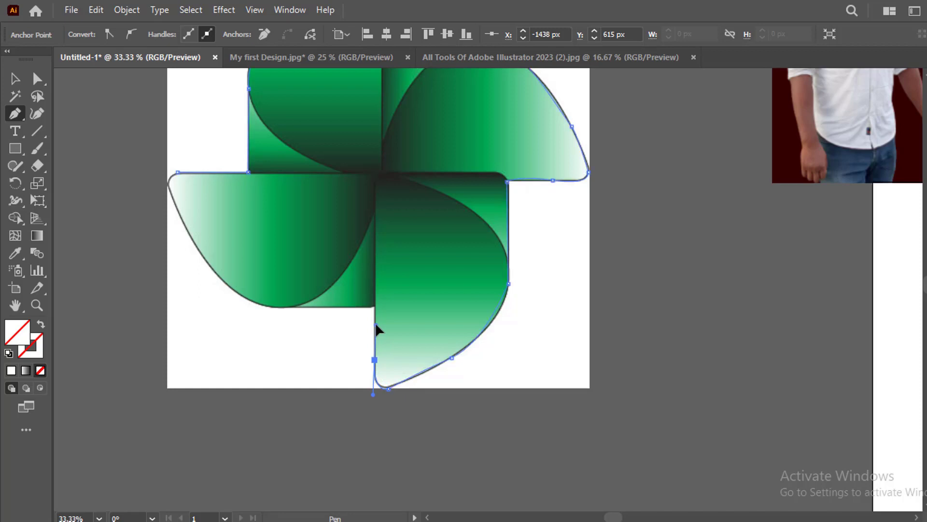
- Trace up the bottom and left blades, corner the left tip, and close the path at the start
click(376, 306)
click(278, 307)
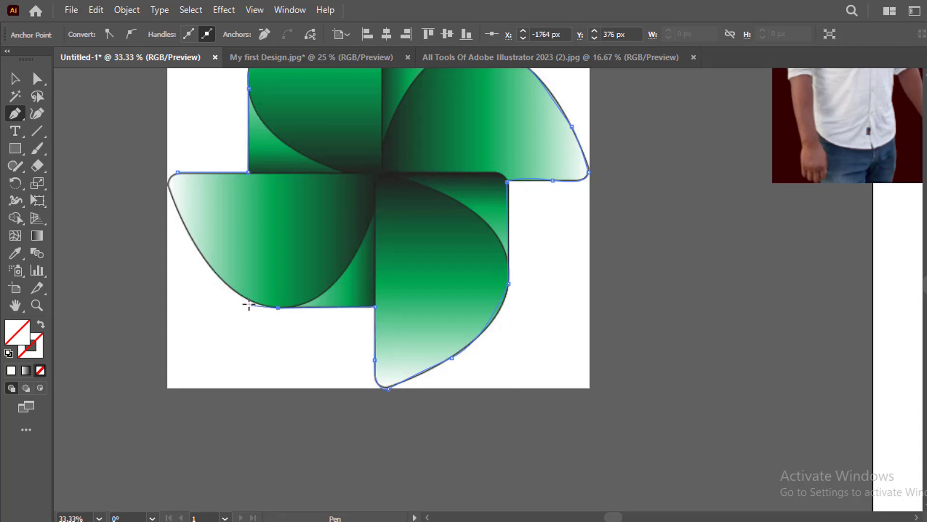
drag(218, 277, 204, 251)
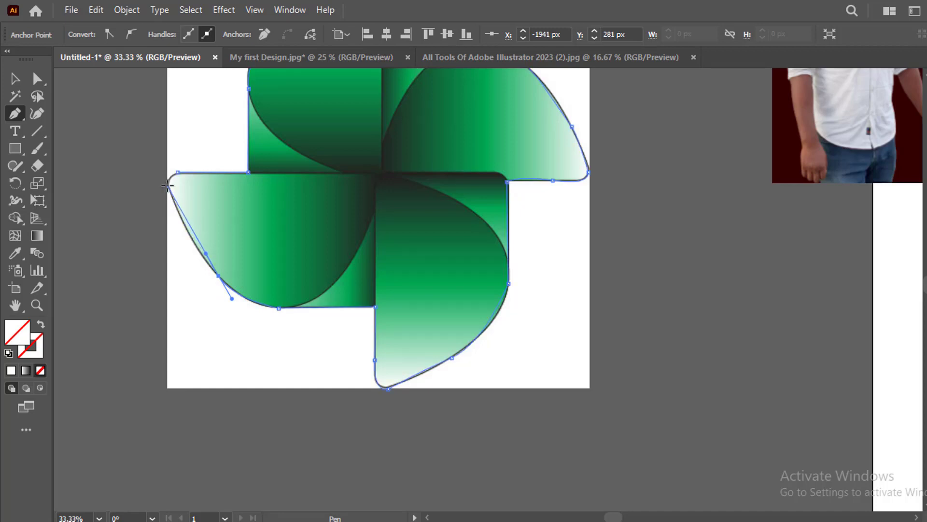
drag(167, 185, 162, 162)
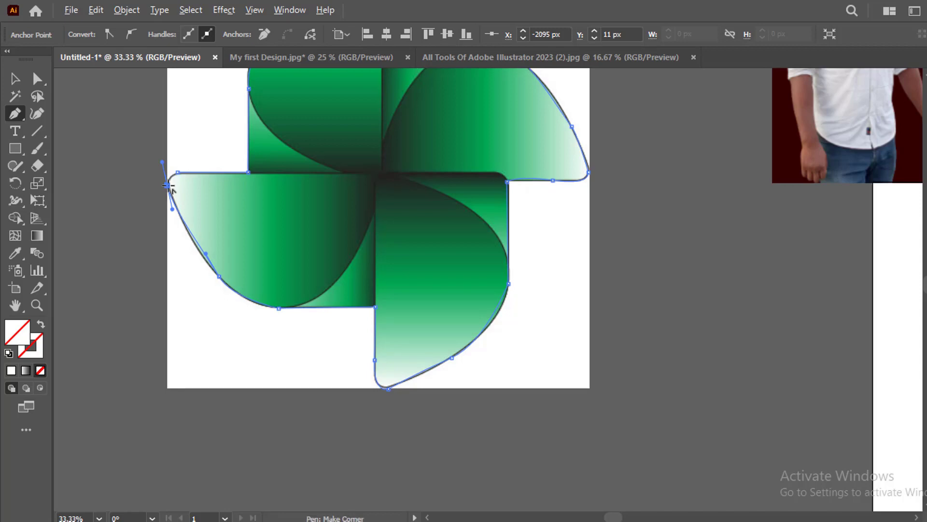
click(168, 185)
click(178, 172)
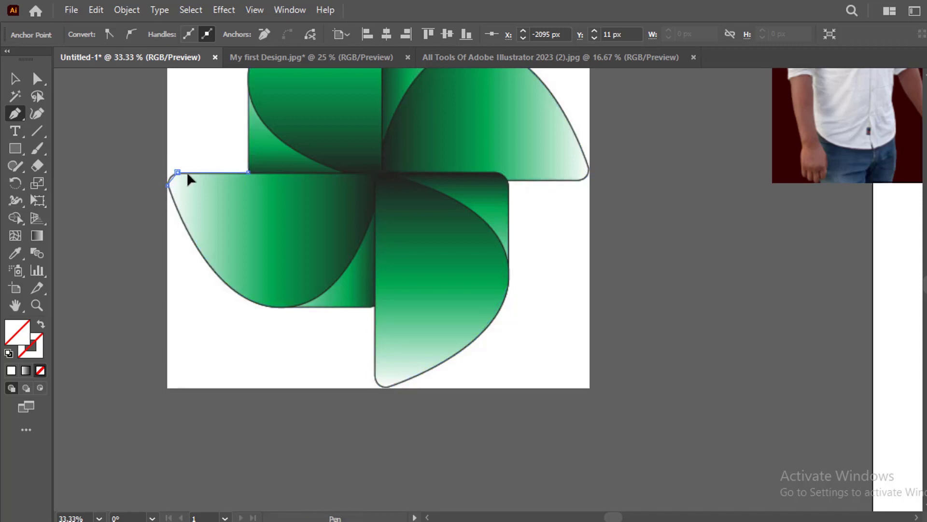
ctrl+click(189, 174)
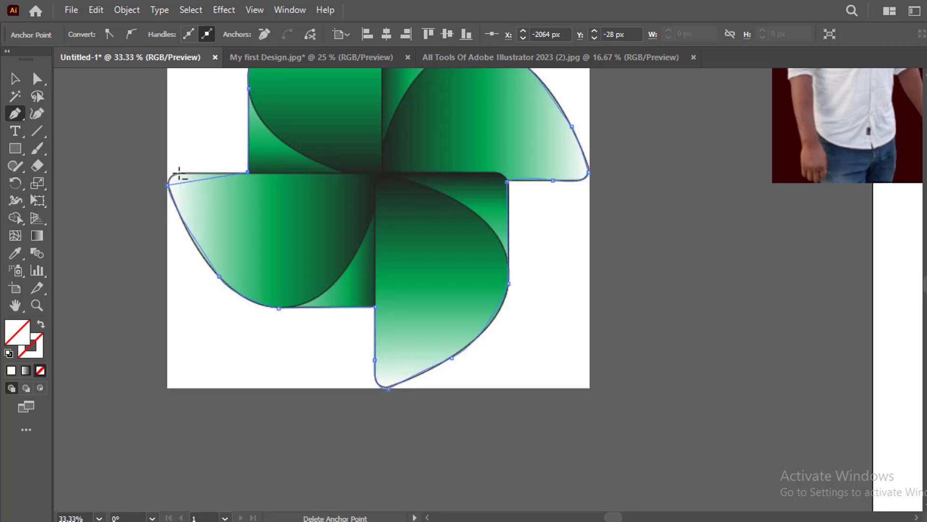
ctrl+click(177, 172)
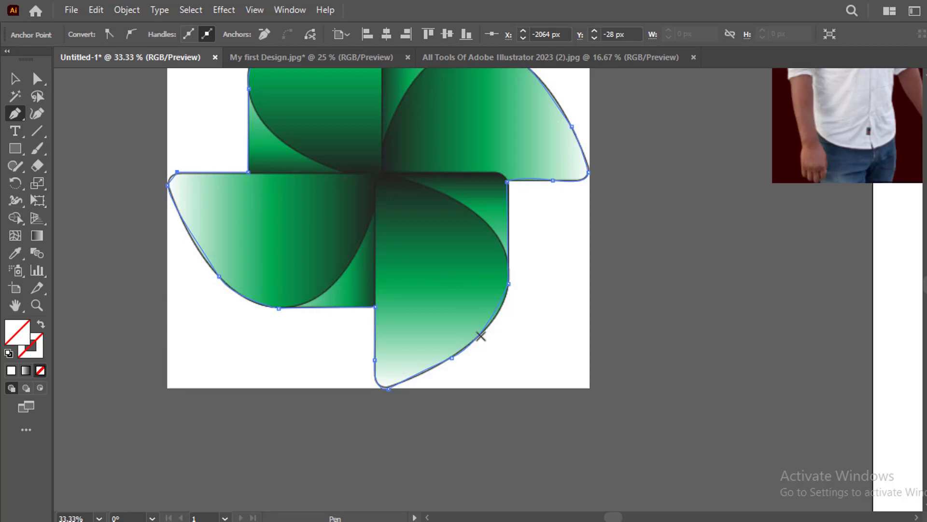
scroll(502, 345, up, 3)
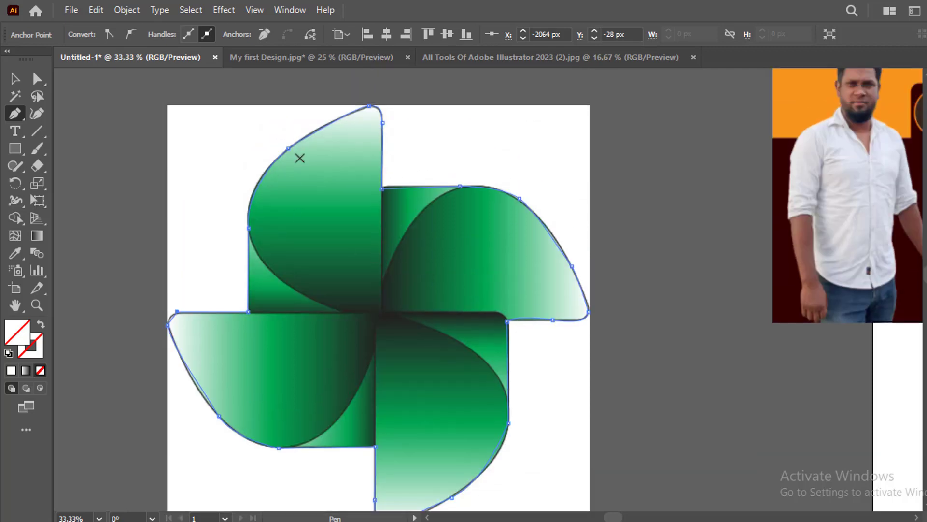
key(ctrl+minus)
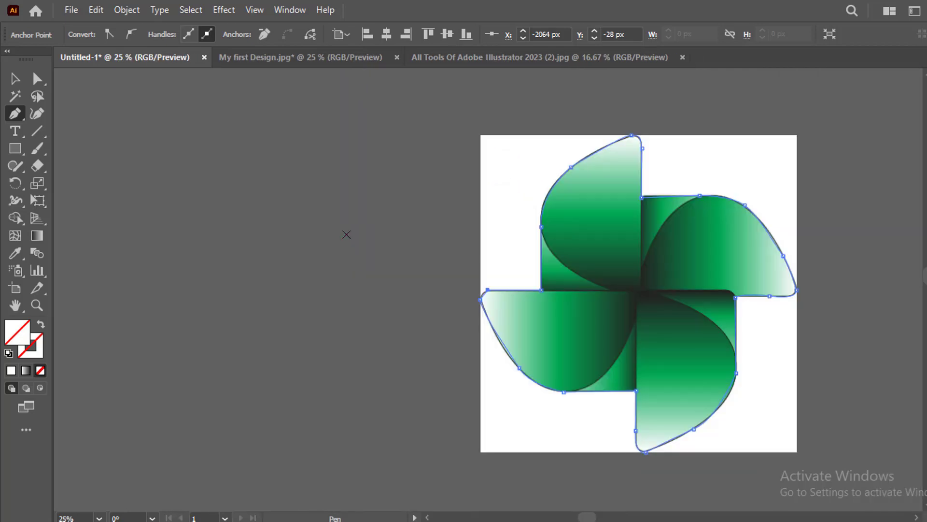
- Select the traced outline and pinwheel image together and apply Make Clipping Mask
drag(563, 345, 242, 309)
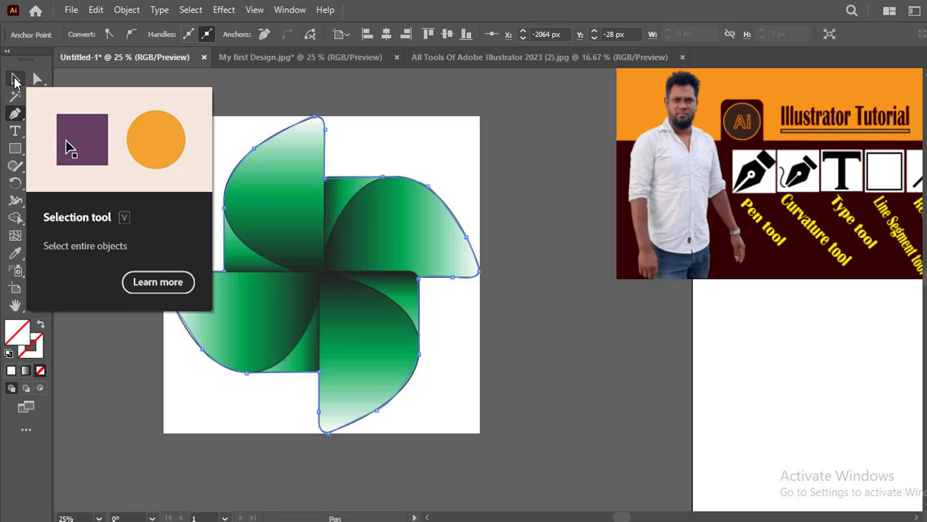
click(15, 80)
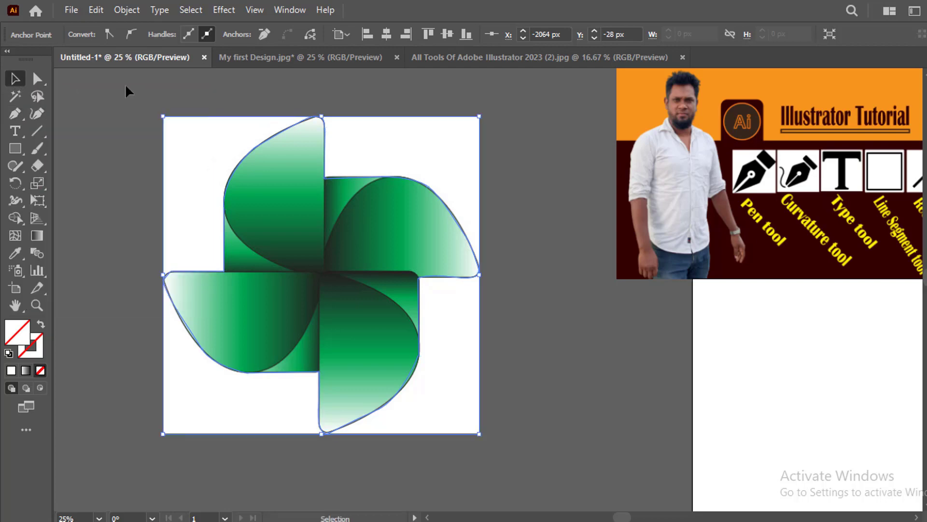
mouse_move(124, 84)
mouse_down()
mouse_move(477, 409)
mouse_move(514, 462)
mouse_up()
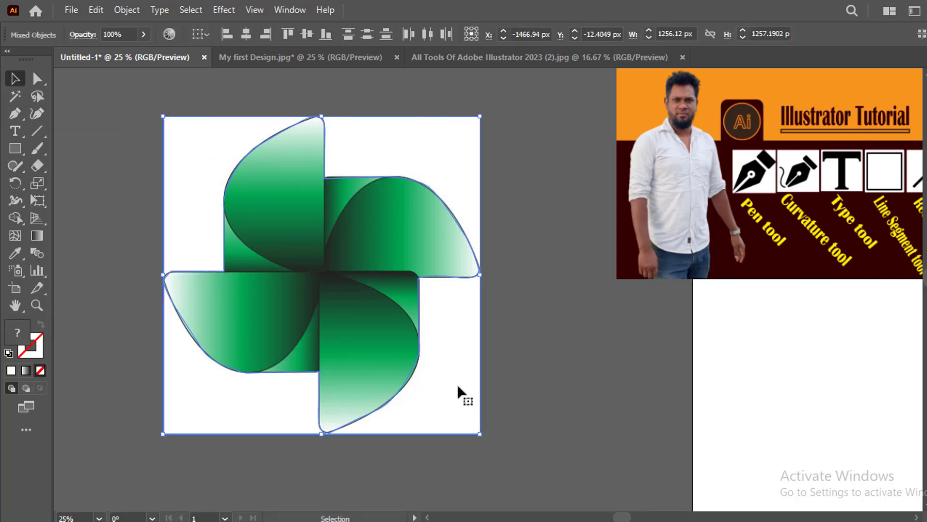
right_click(264, 182)
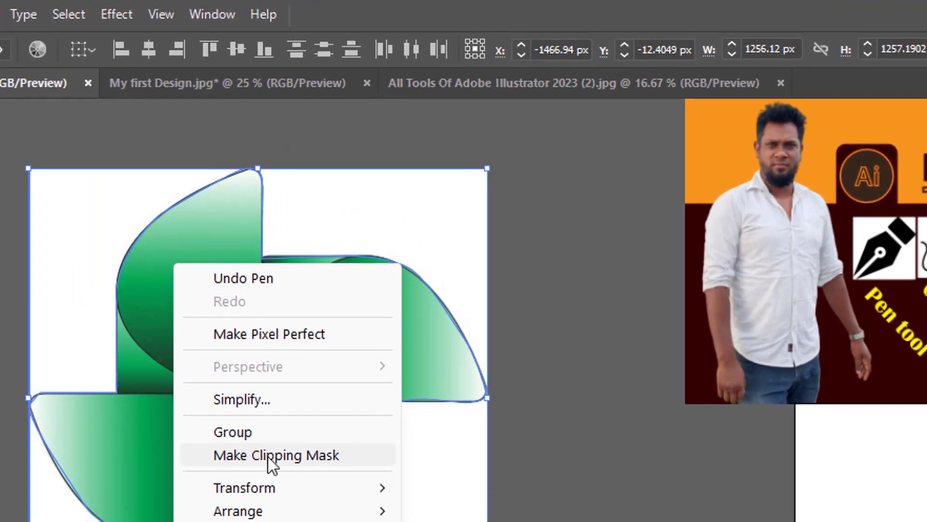
click(292, 457)
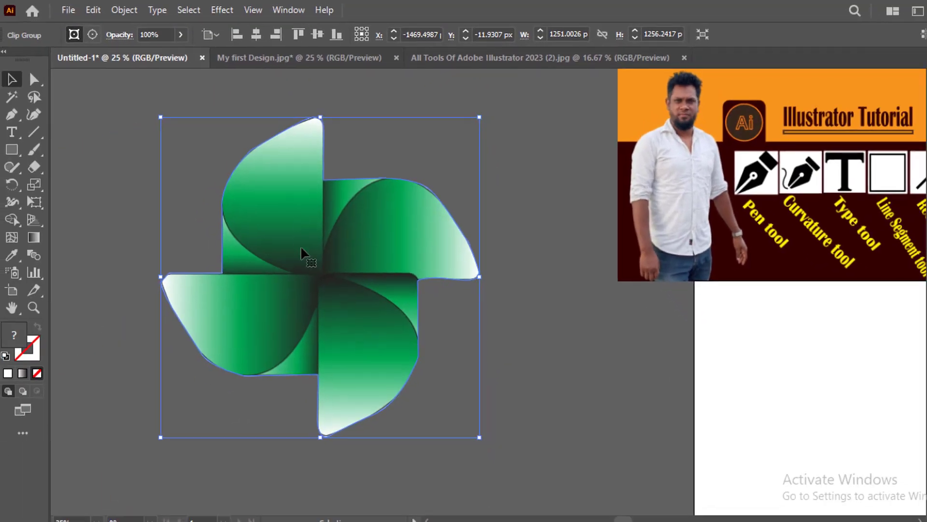
- Scale the pinwheel clip group down to about 624x626 px and move it into place
drag(300, 246, 265, 227)
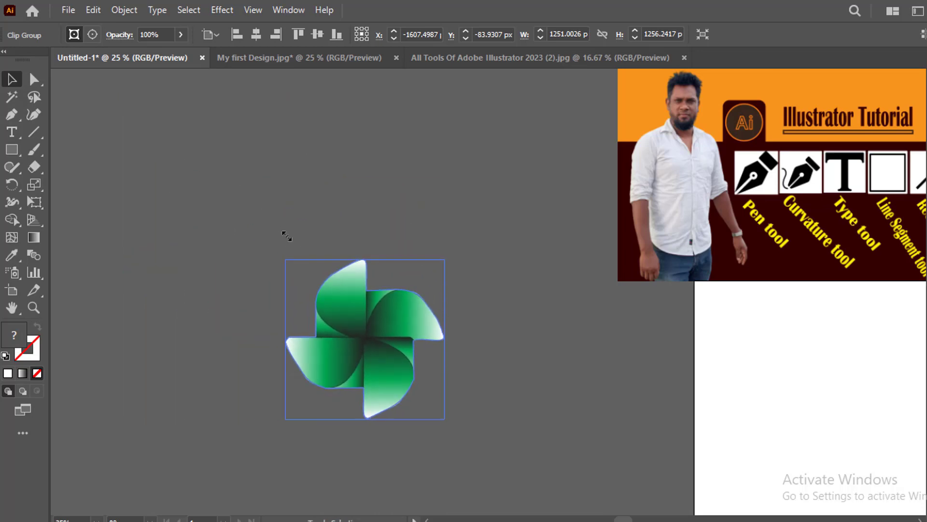
drag(125, 99, 285, 259)
drag(389, 339, 293, 217)
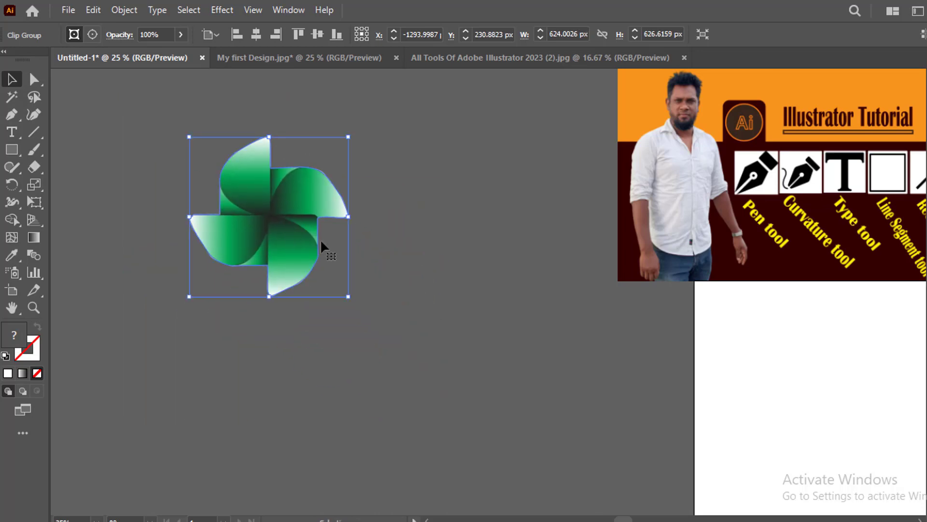
drag(239, 205, 806, 349)
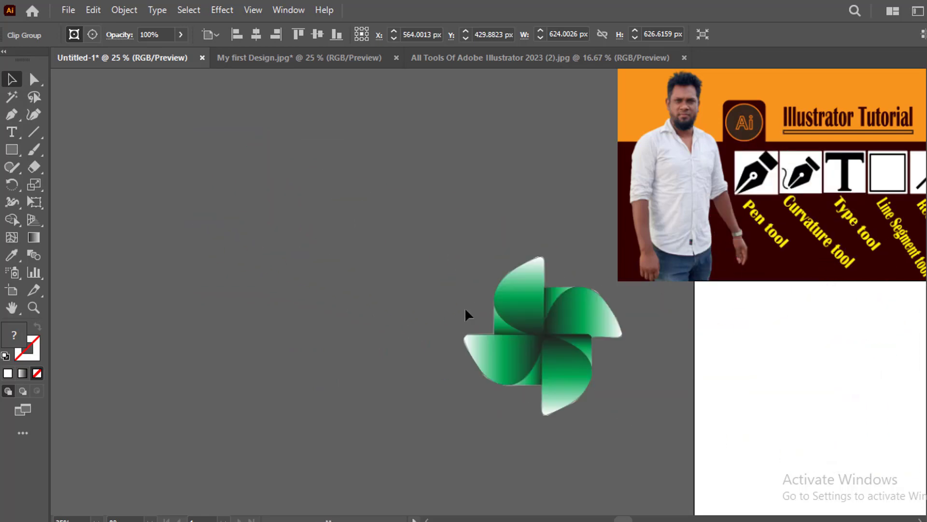
mouse_move(824, 389)
mouse_down()
mouse_move(328, 251)
mouse_move(796, 386)
mouse_move(364, 251)
mouse_move(311, 208)
mouse_move(236, 170)
mouse_move(418, 160)
mouse_up()
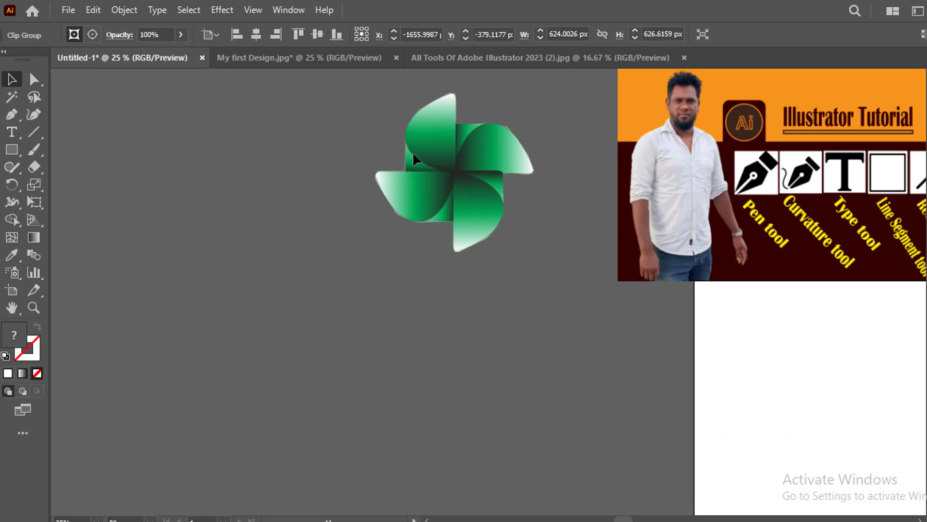
click(11, 116)
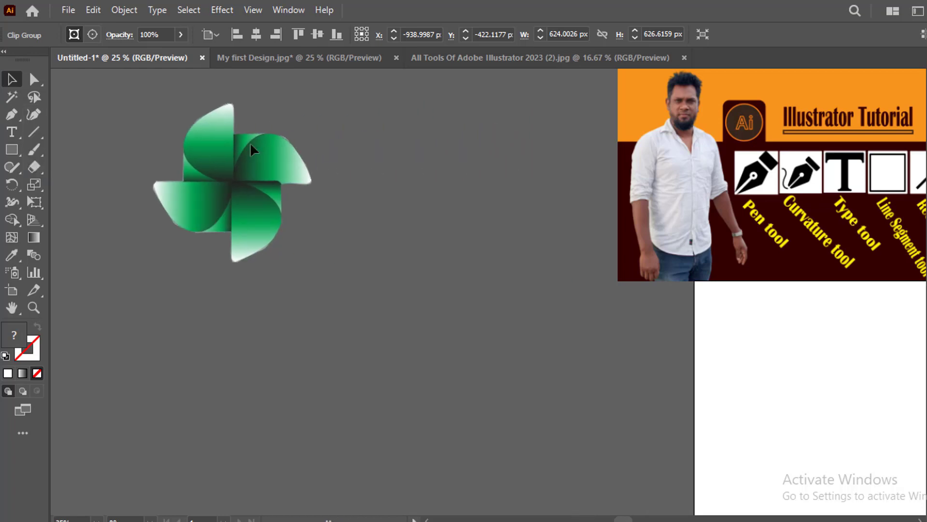
click(251, 149)
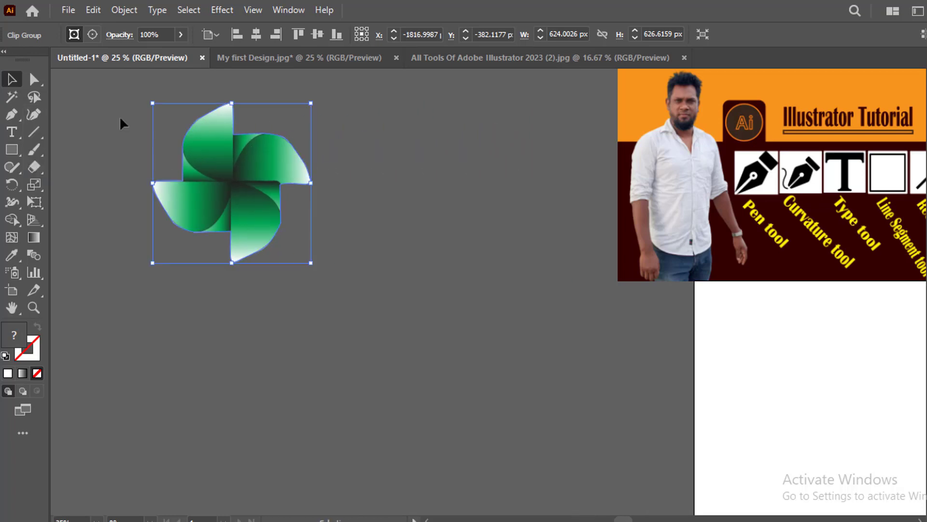
drag(216, 154, 268, 181)
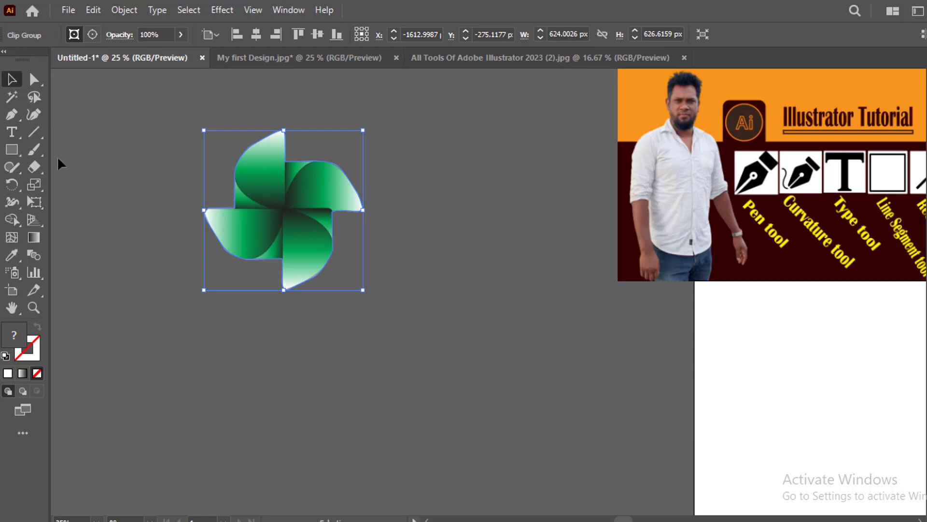
- With the Add Anchor Point tool, add points along the top petal's edges and the left petal's edges
click(11, 115)
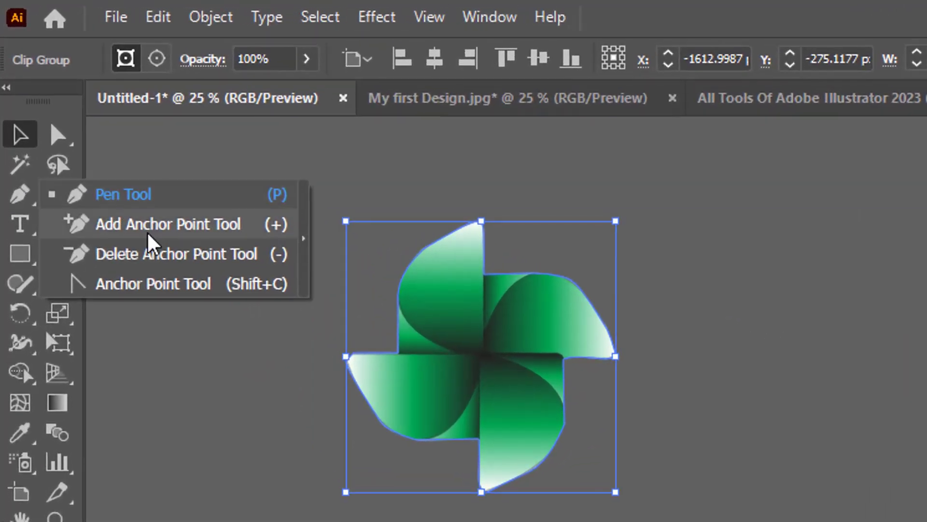
click(170, 196)
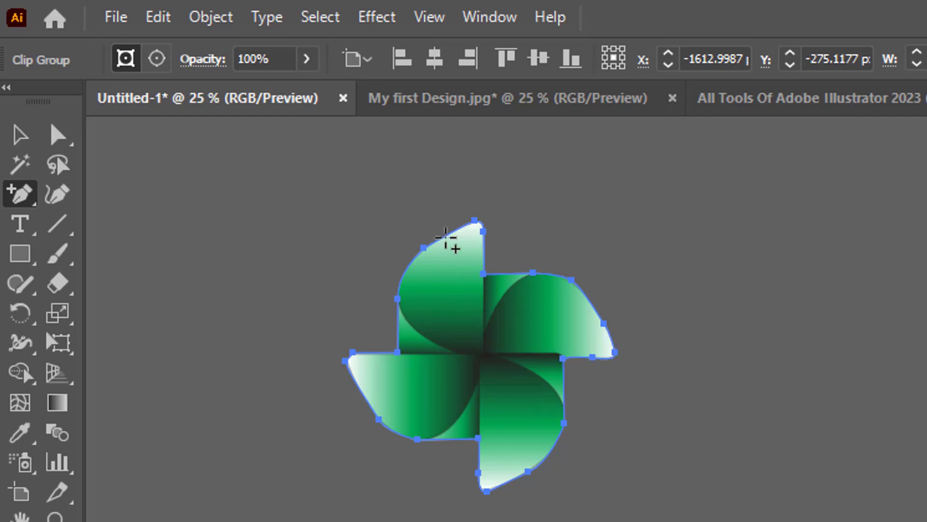
click(444, 235)
click(434, 241)
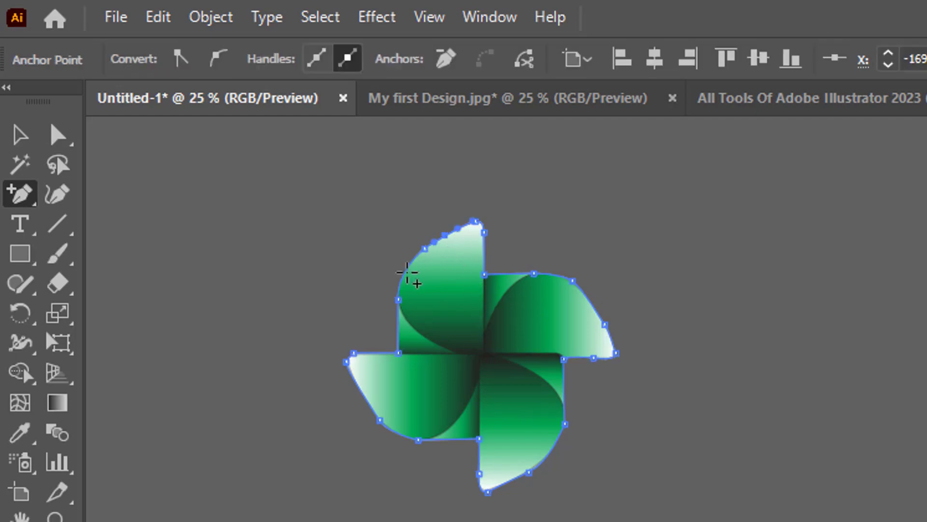
click(395, 289)
click(405, 268)
click(410, 262)
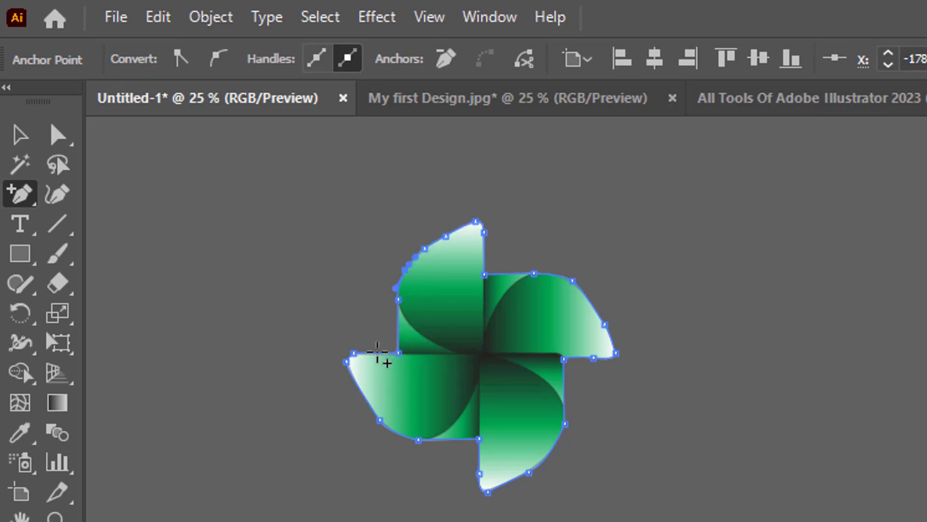
click(378, 353)
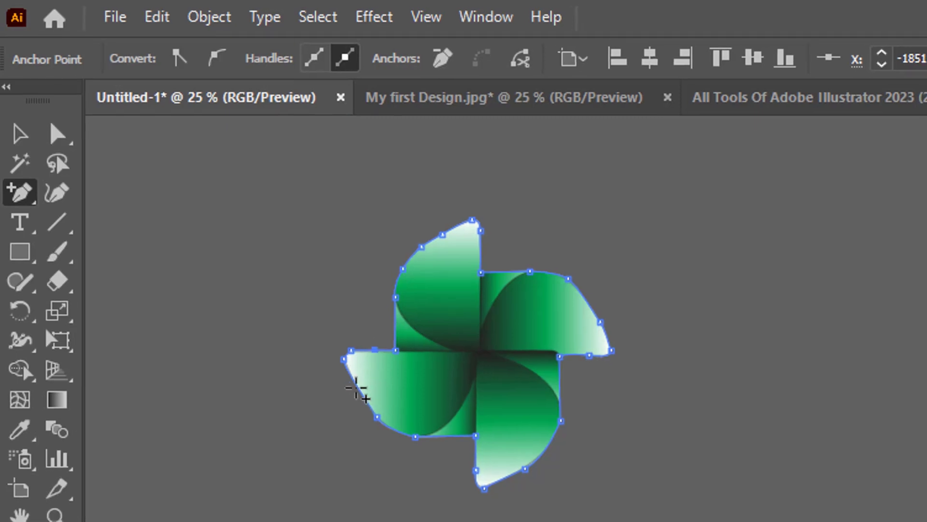
click(315, 338)
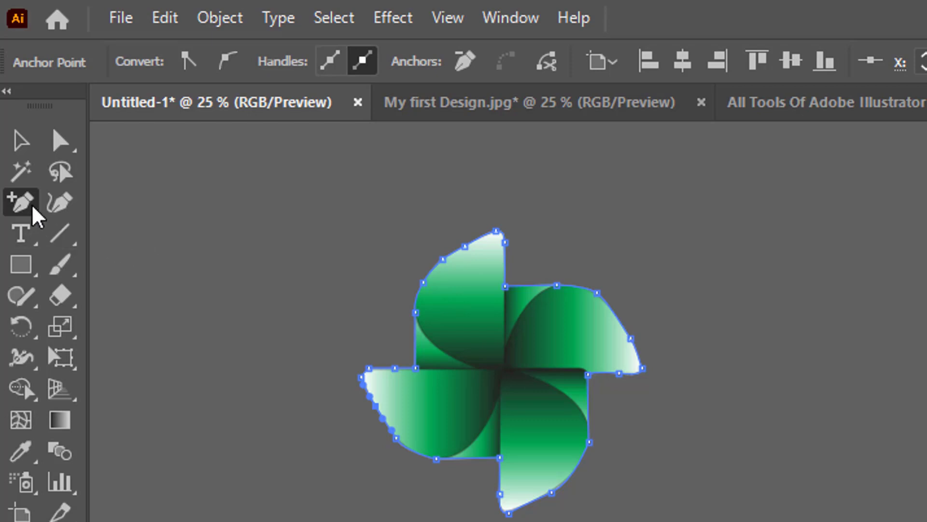
drag(37, 209, 164, 302)
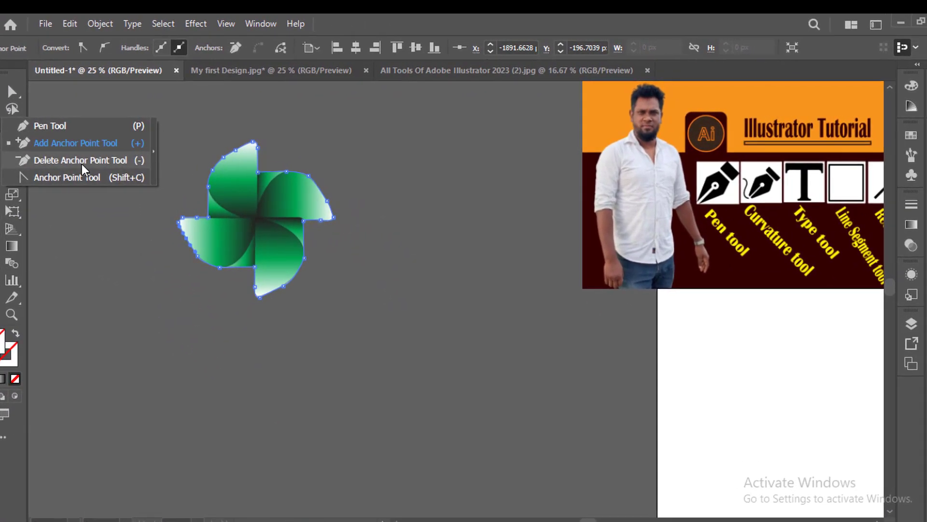
- With the Delete Anchor Point tool, remove two added anchors from the top petal's edge
click(76, 163)
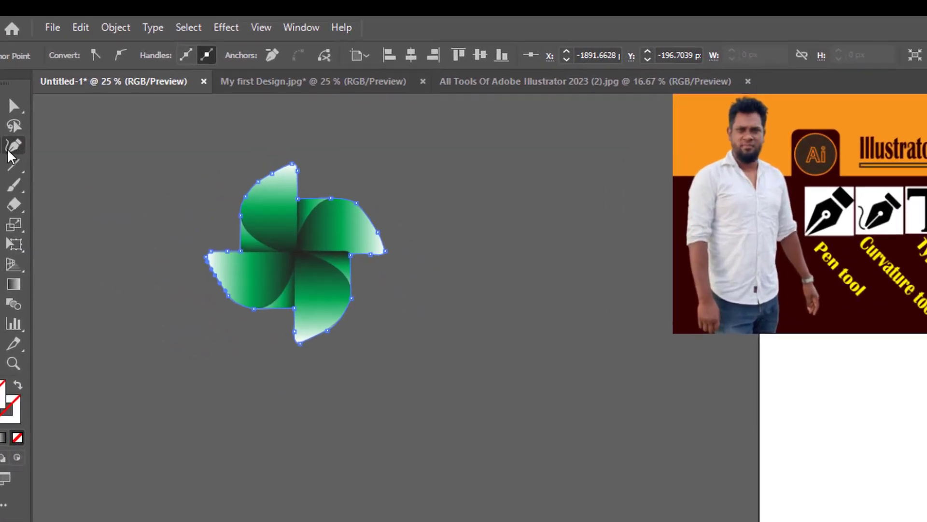
right_click(9, 150)
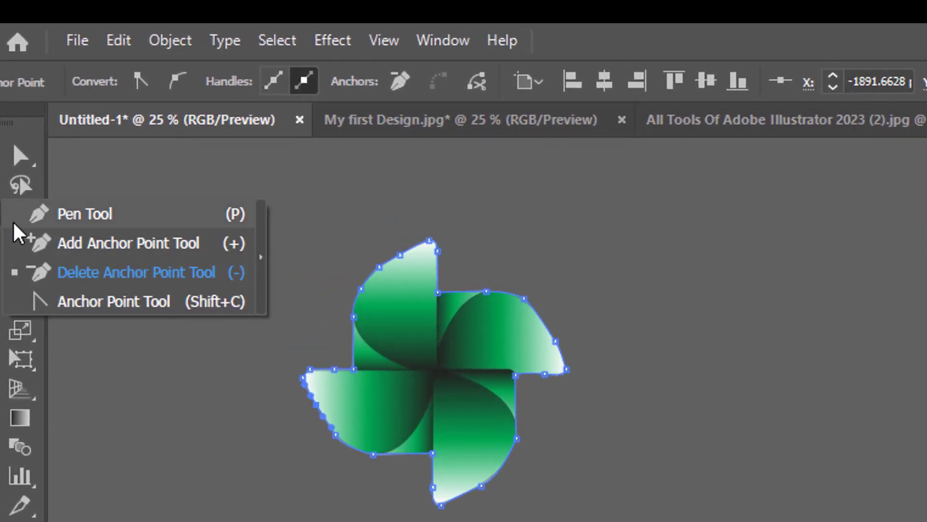
click(137, 275)
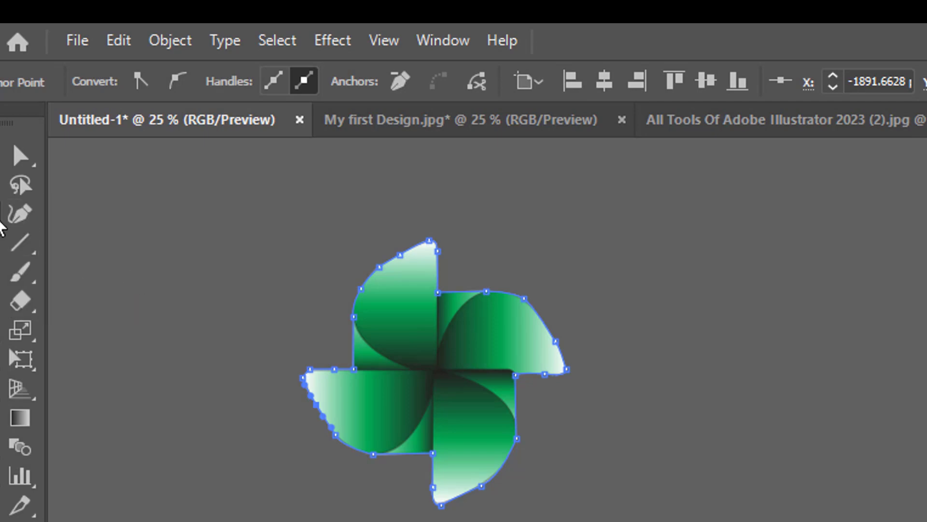
right_click(19, 215)
click(140, 281)
click(381, 267)
click(401, 255)
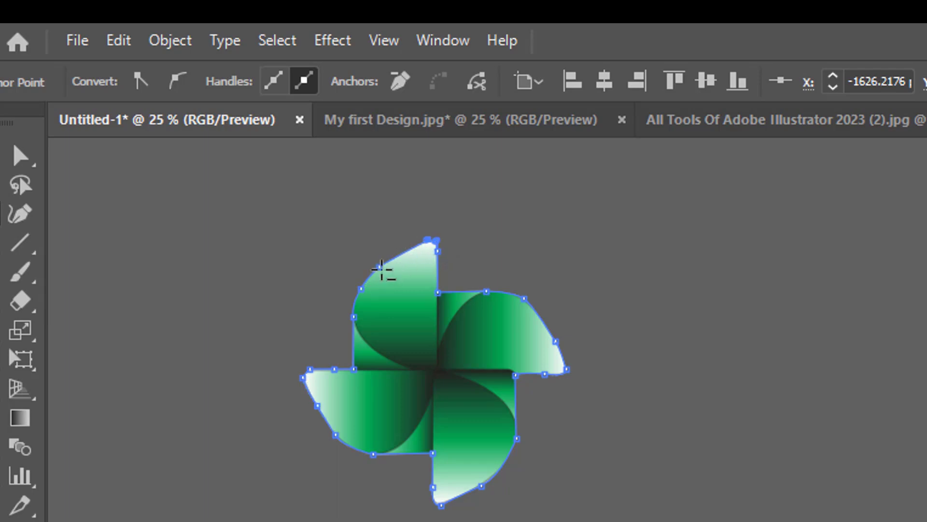
- Delete more anchors on the top and left blades, then undo twice to restore the top curve
click(381, 268)
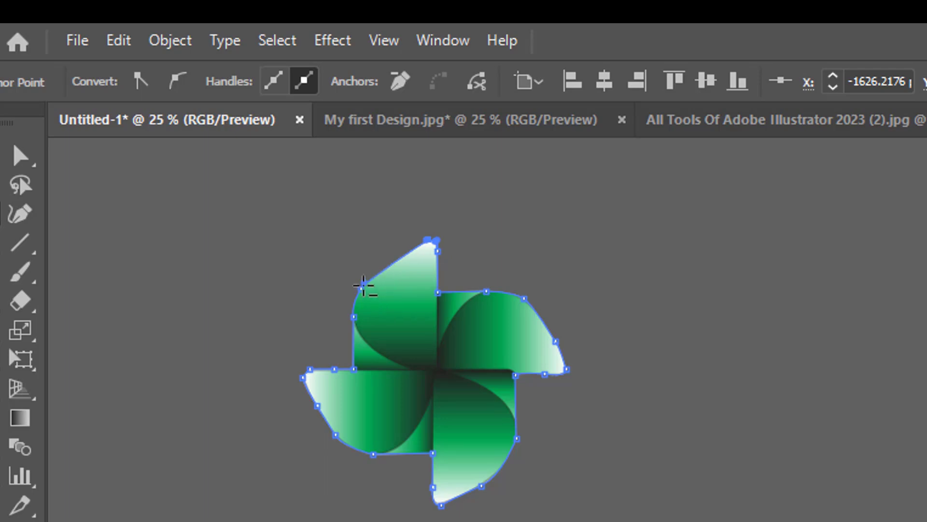
click(361, 285)
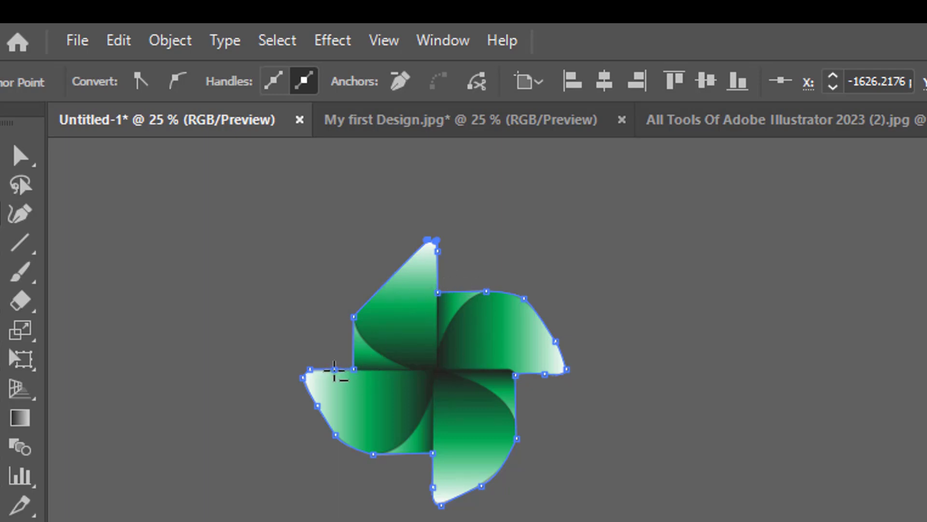
click(334, 370)
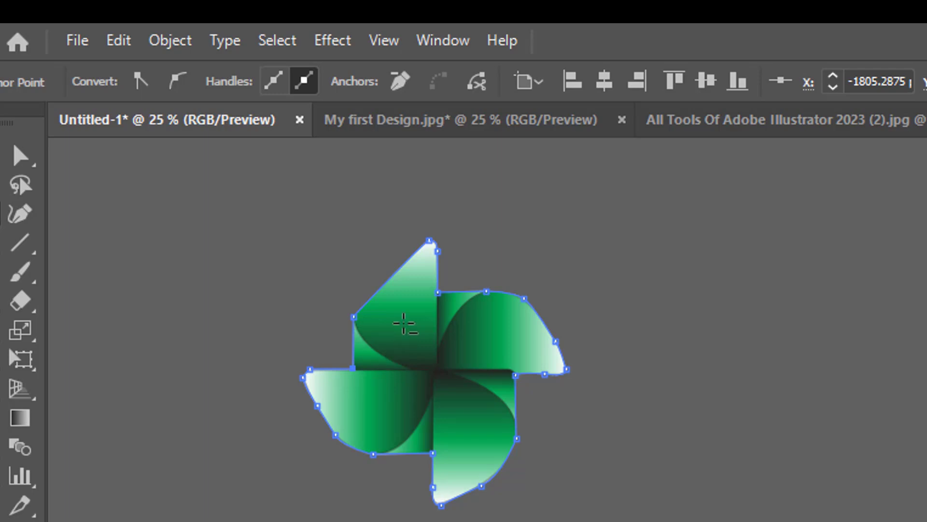
key(ctrl+z)
key(ctrl+z)
key(ctrl+z)
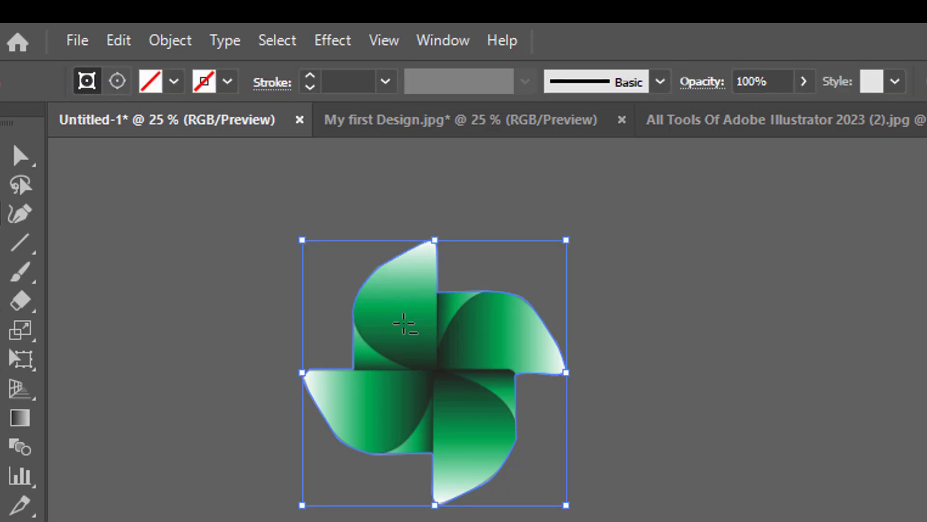
key(ctrl+z)
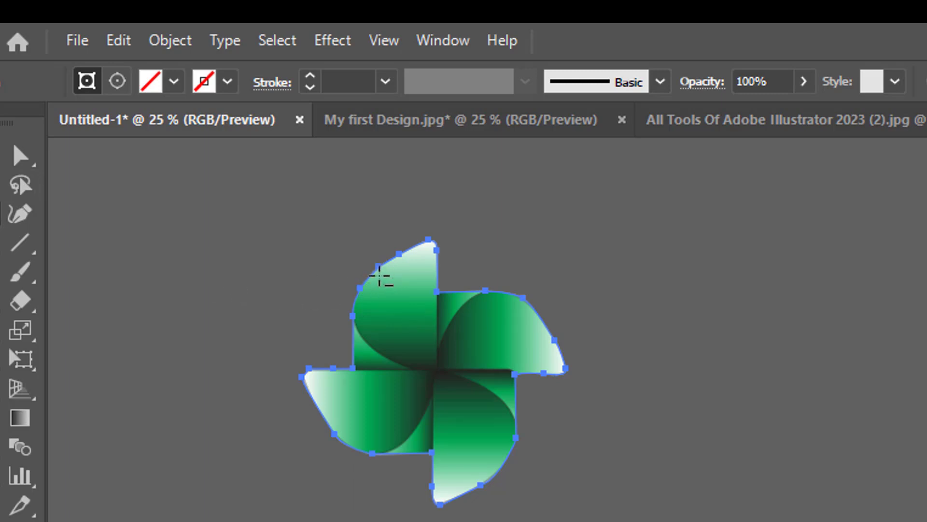
click(20, 213)
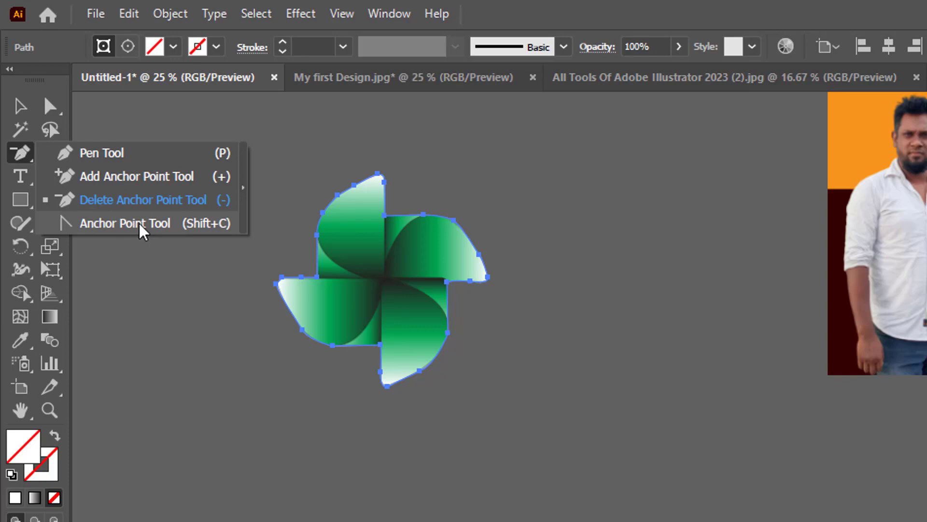
- With the Anchor Point tool, drag handles from the petal corners to curl the top tip and curve each petal
click(126, 225)
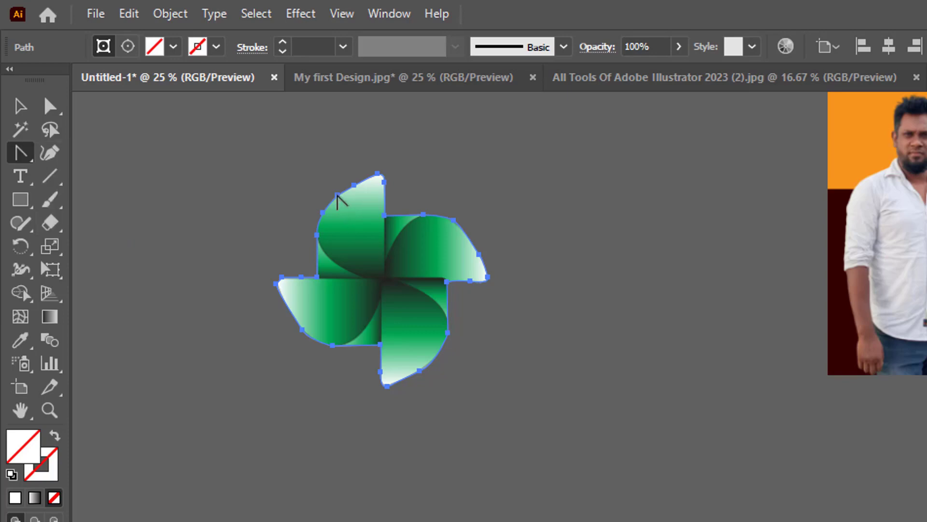
drag(337, 195, 369, 199)
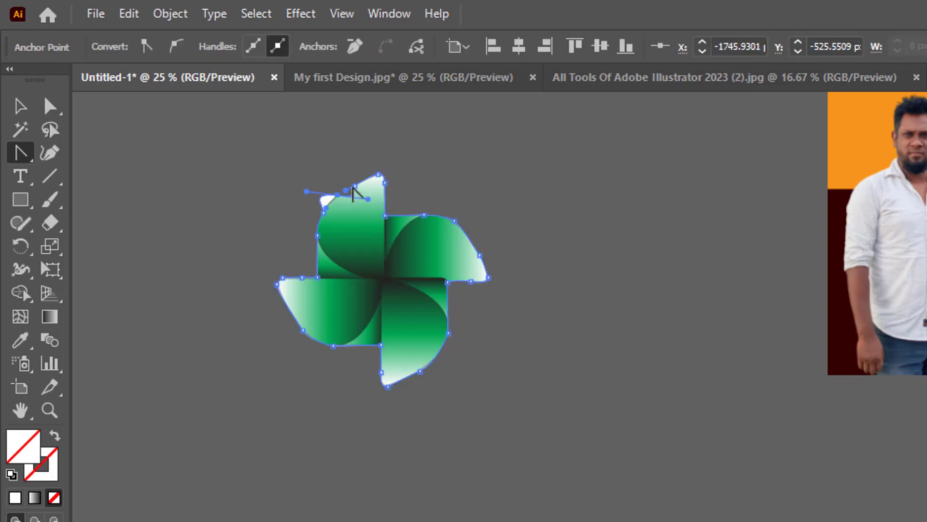
drag(356, 191, 342, 139)
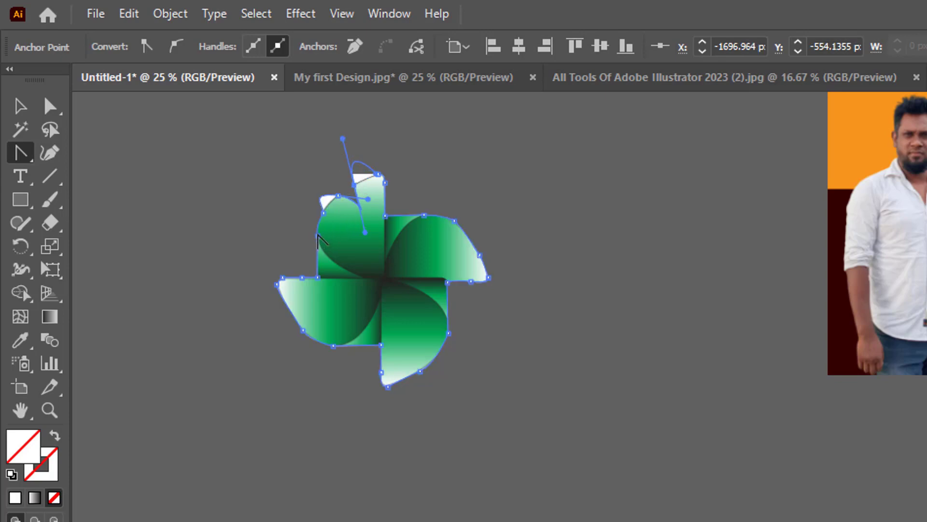
drag(318, 236, 255, 223)
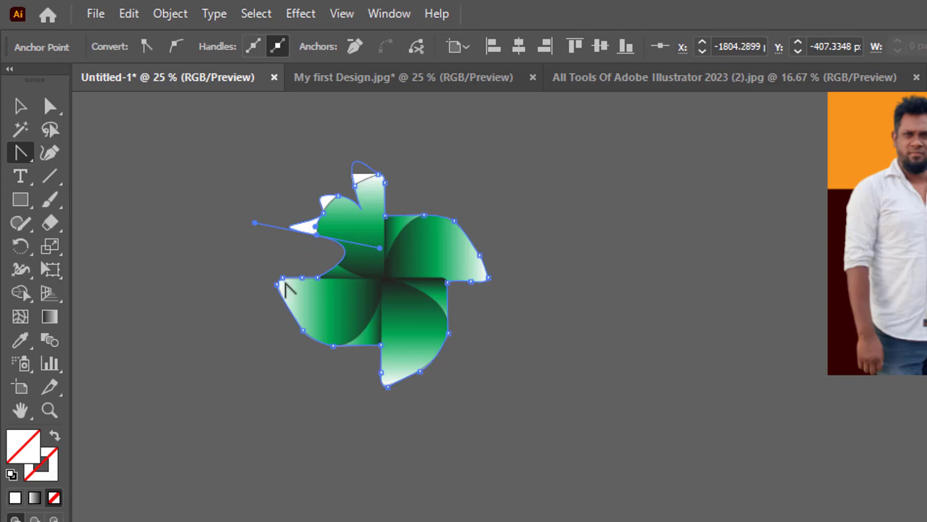
drag(302, 331, 245, 343)
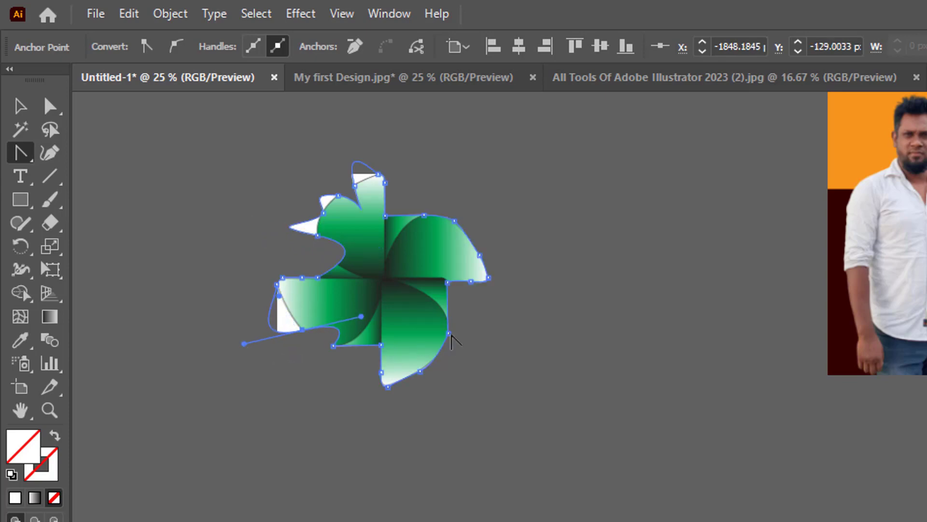
drag(448, 333, 490, 337)
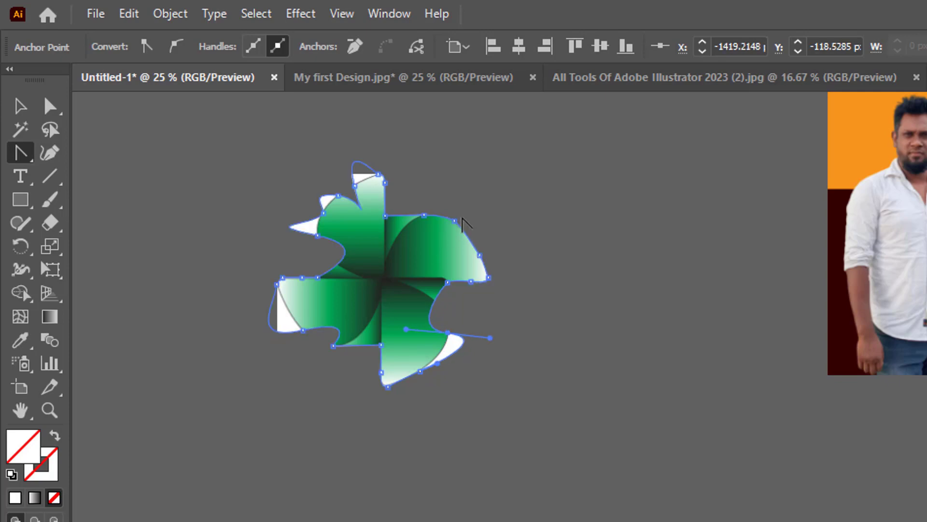
drag(455, 221, 472, 197)
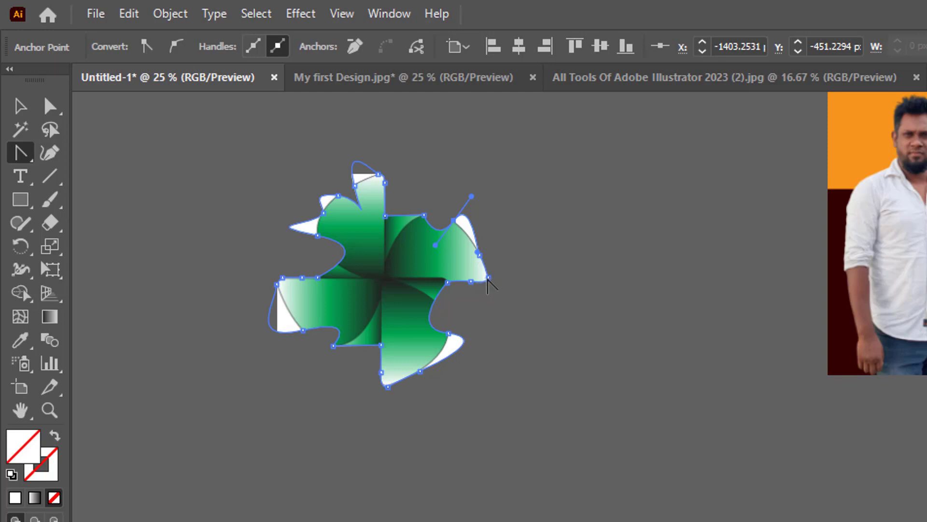
drag(488, 279, 652, 350)
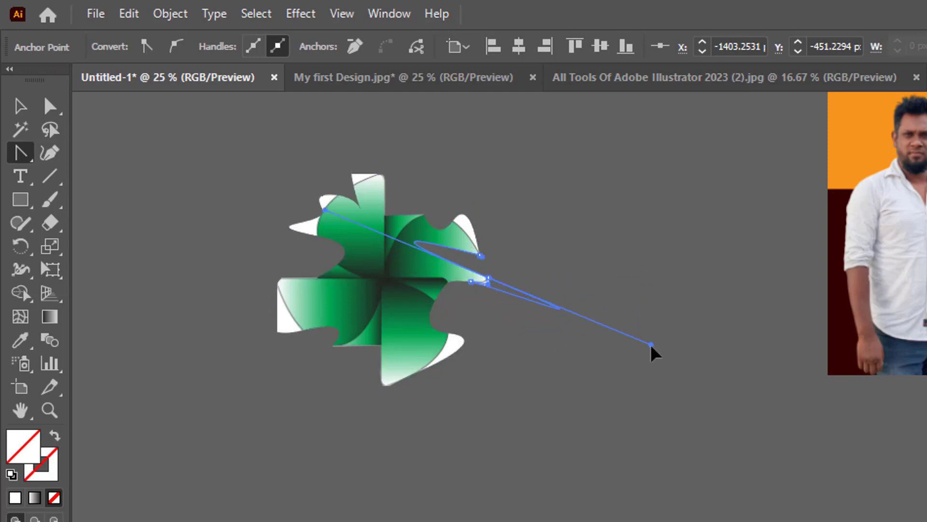
click(22, 163)
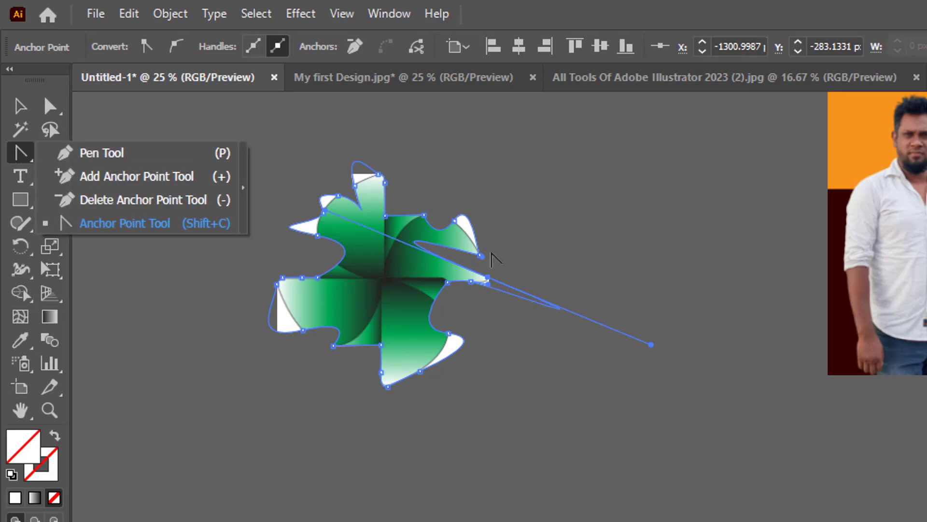
click(491, 259)
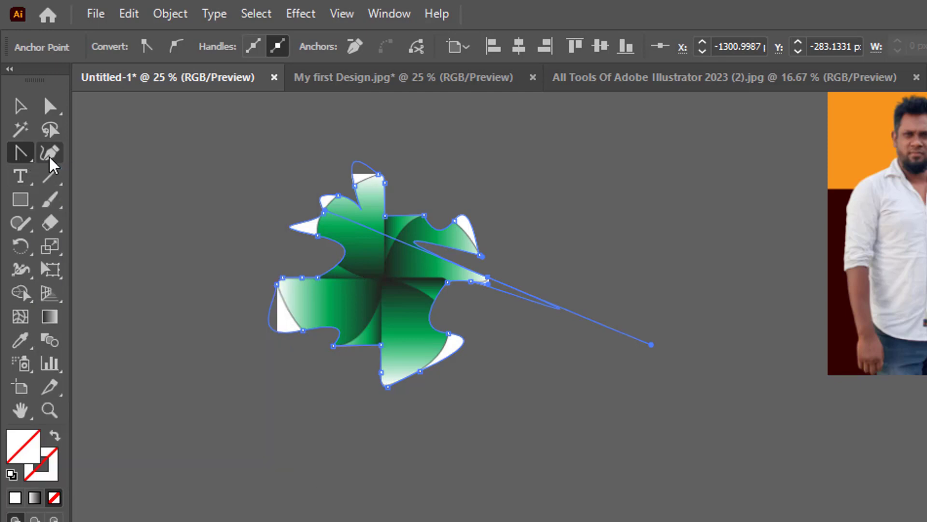
mouse_move(49, 152)
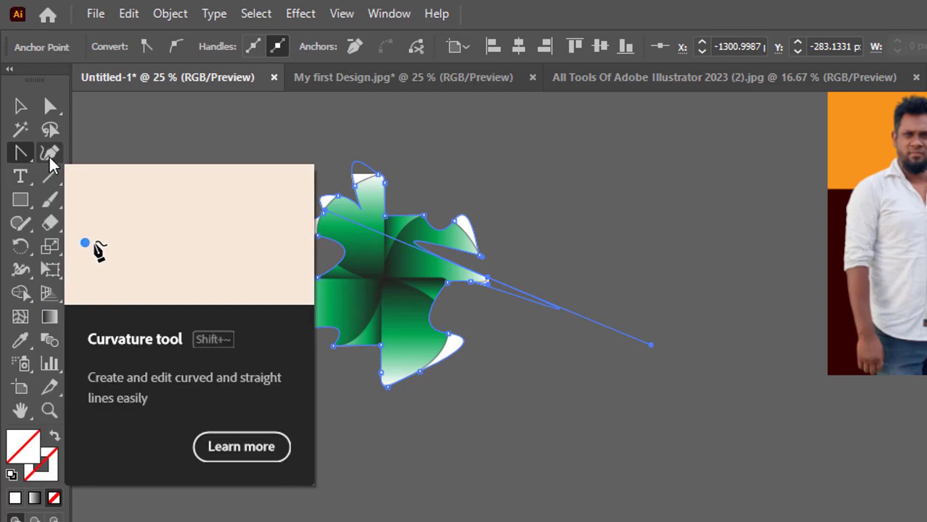
- Draw a large rectangle below the pinwheel and fill it with the yellow swatch
click(8, 158)
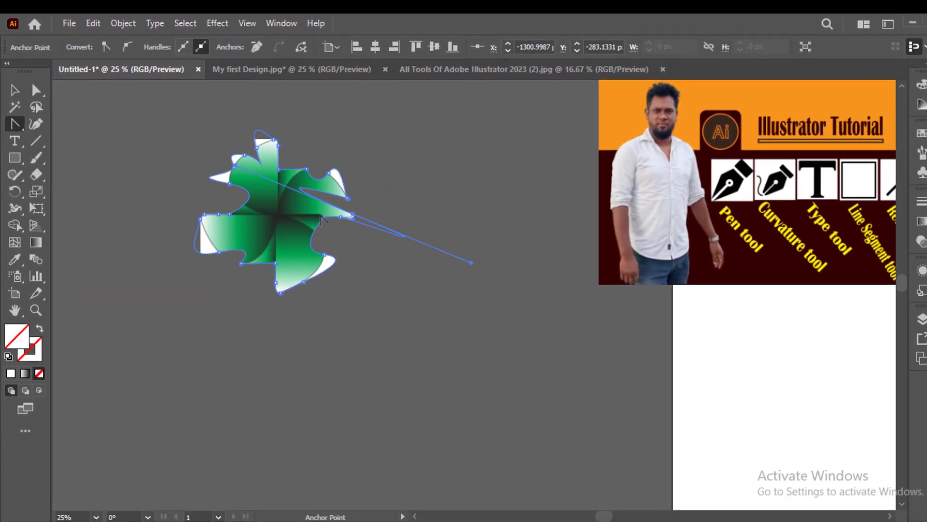
drag(14, 158, 70, 157)
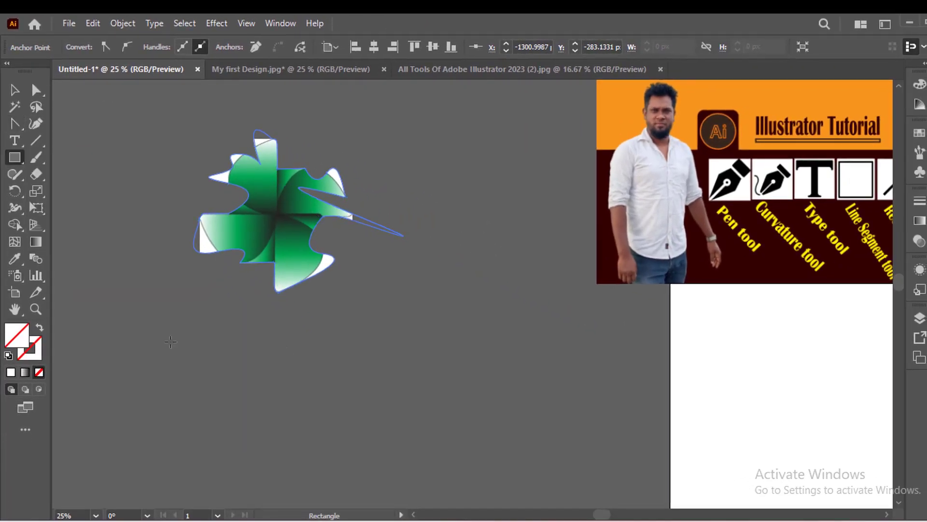
drag(162, 340, 304, 402)
drag(350, 423, 397, 466)
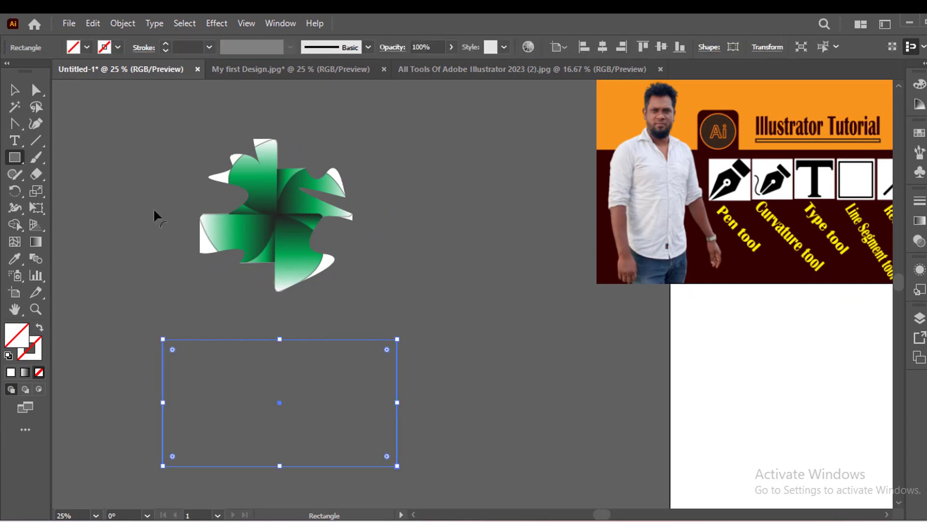
click(87, 48)
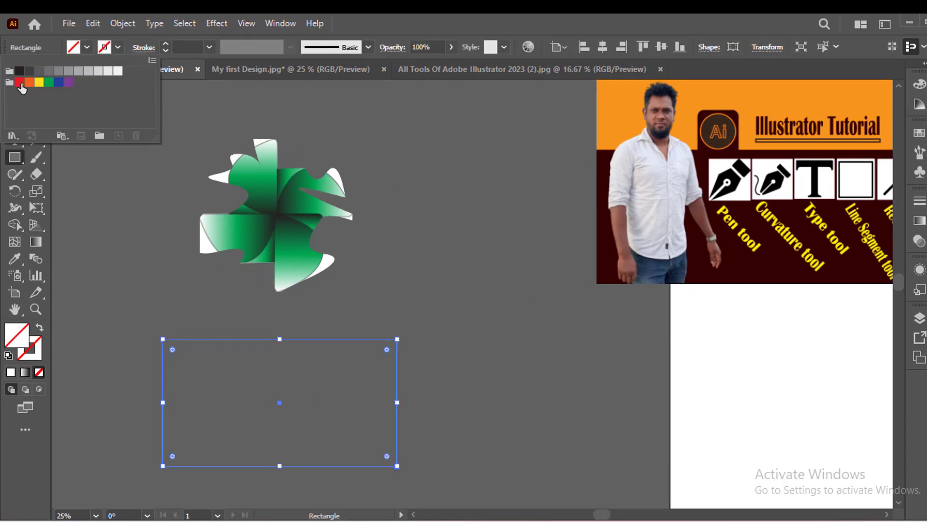
click(38, 83)
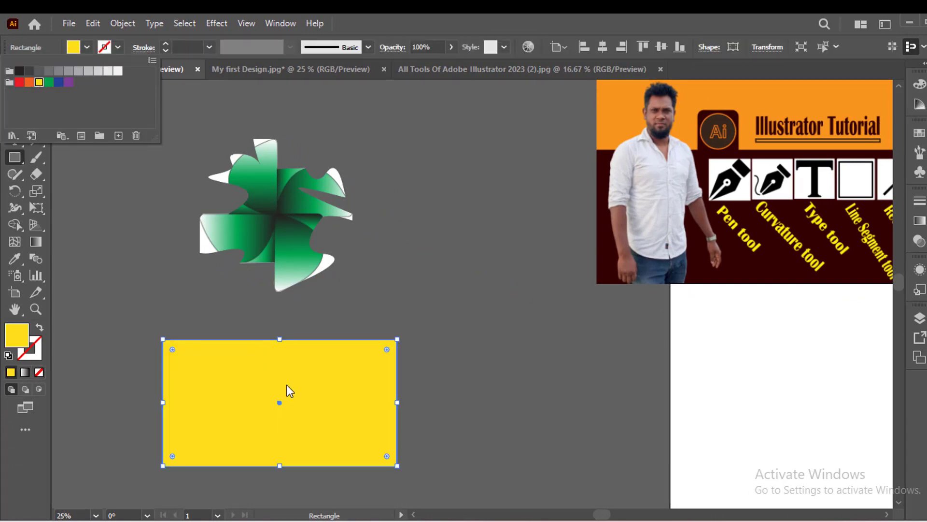
- Move the yellow rectangle up beside the pinwheel and shift the pinwheel left
key(Escape)
click(14, 90)
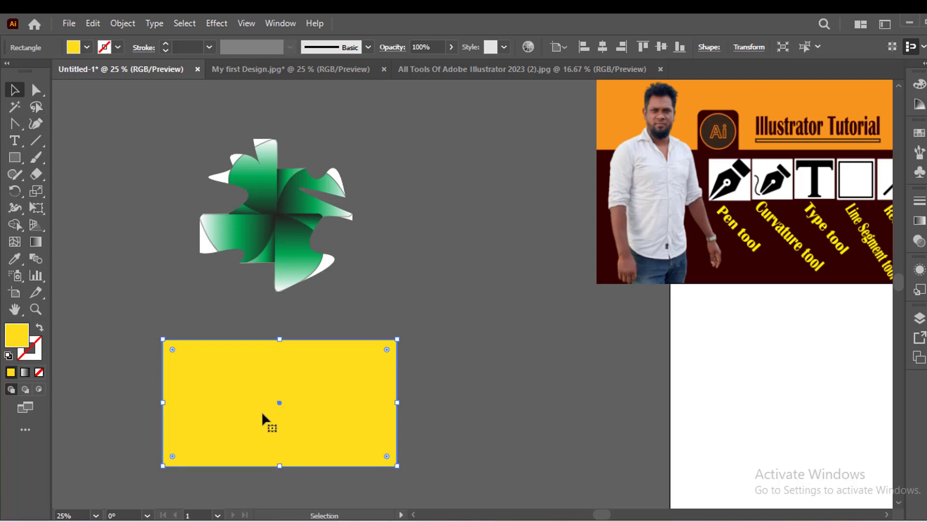
drag(264, 420, 422, 228)
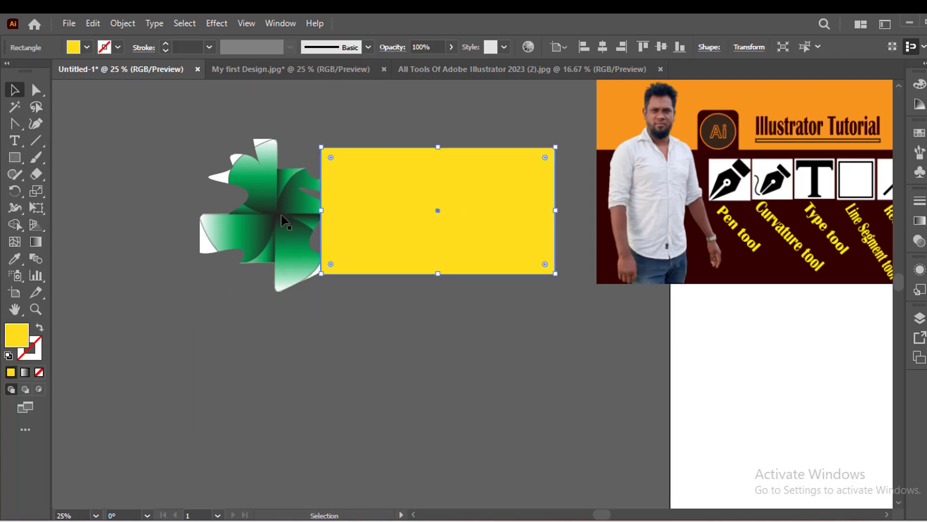
drag(285, 222, 176, 268)
drag(395, 229, 336, 222)
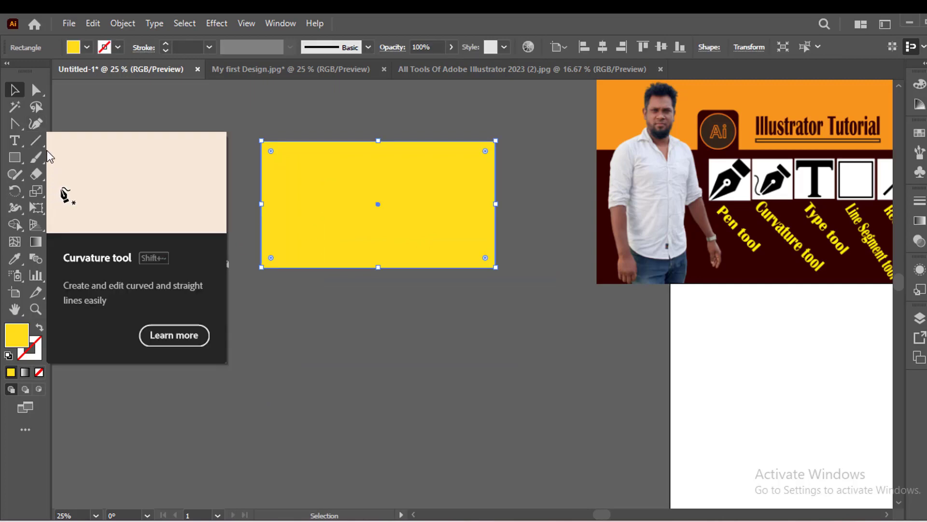
- Draw a closed crescent path with the Curvature tool inside the yellow rectangle
click(36, 123)
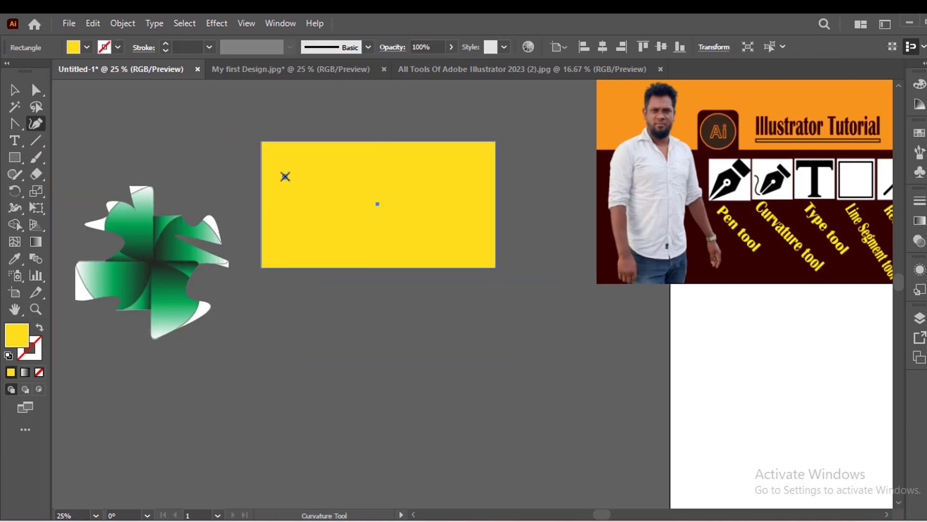
click(321, 180)
click(416, 220)
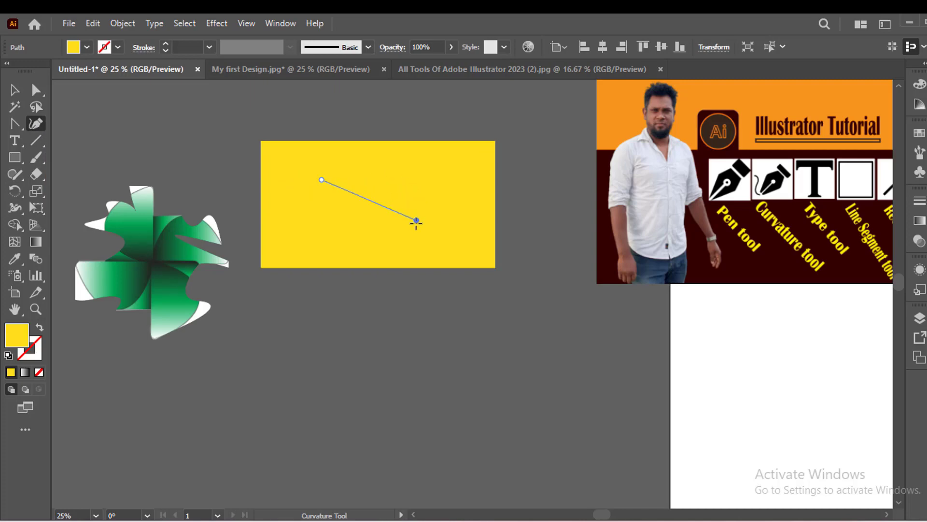
drag(416, 220, 406, 244)
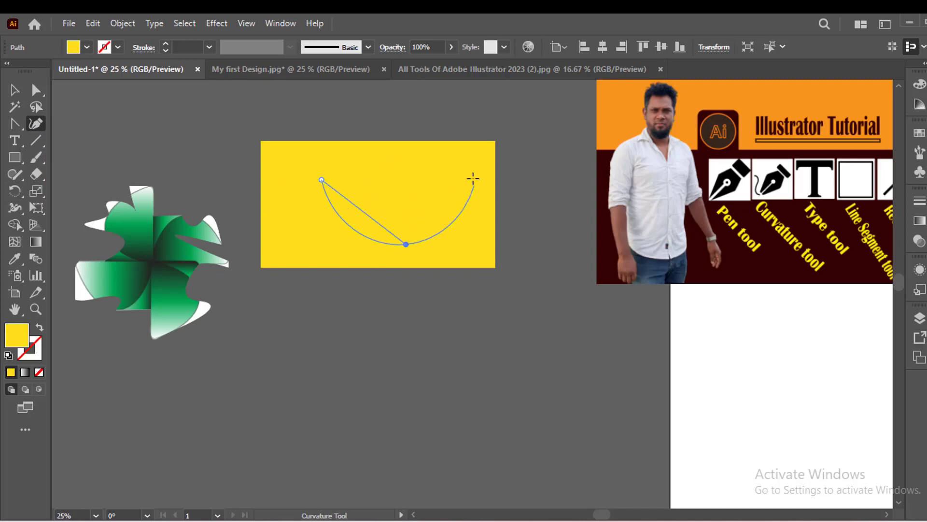
click(430, 149)
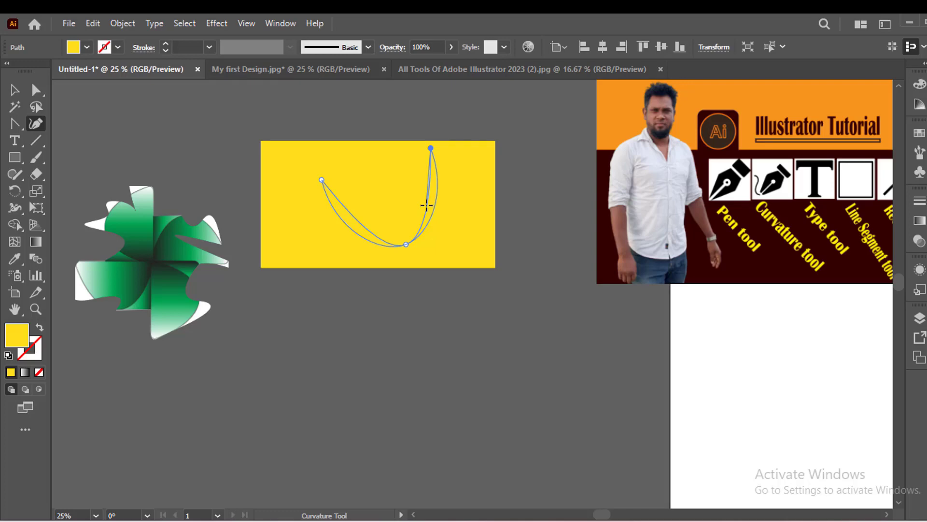
click(427, 206)
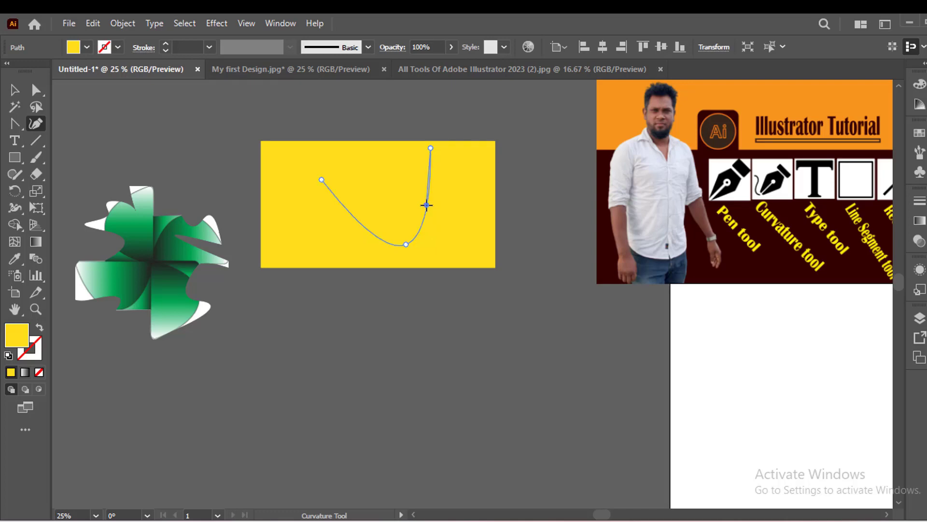
click(321, 179)
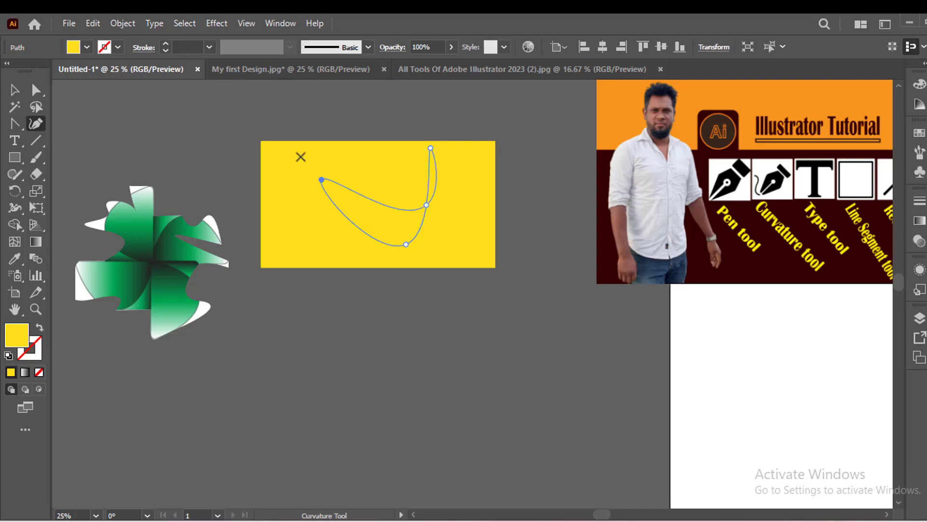
- Fill the crescent with the orange swatch and return to the Selection tool
click(87, 47)
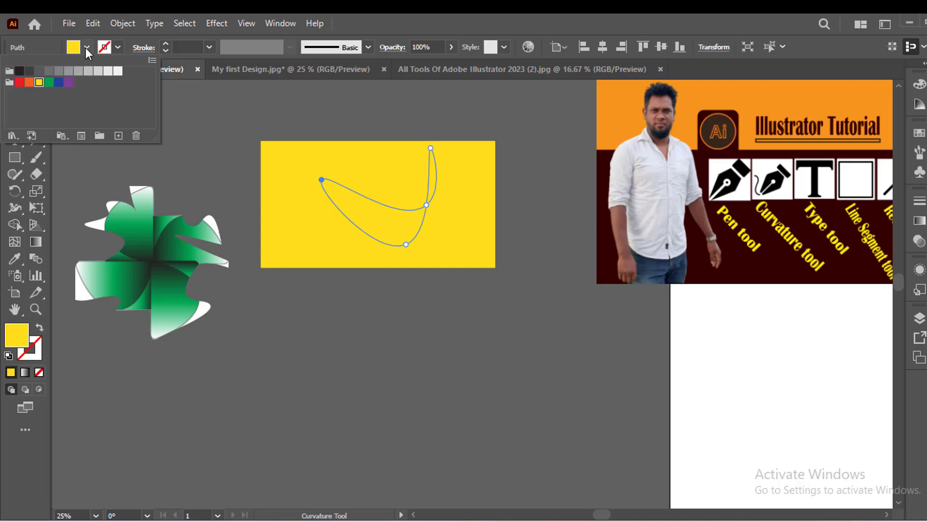
click(29, 82)
click(170, 116)
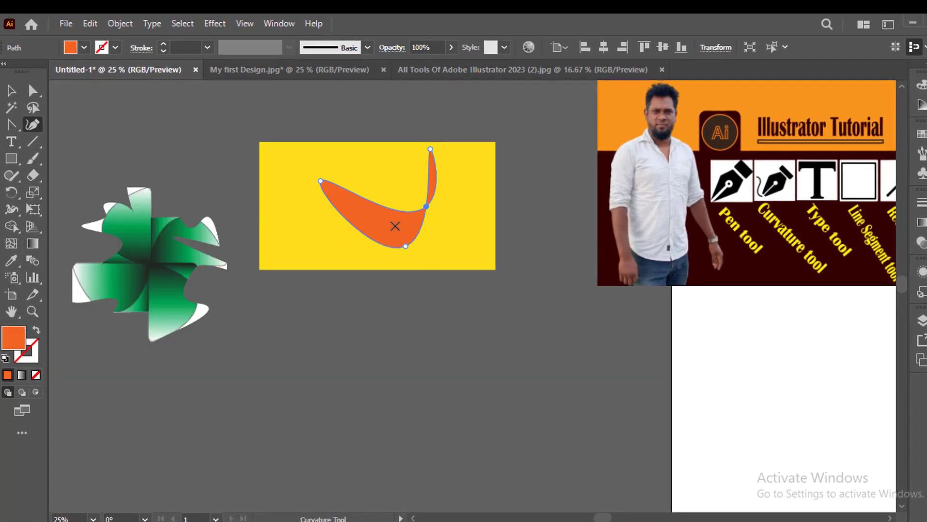
click(7, 92)
- Undo two crescent edits, then drag the orange crescent to the upper left above the green pinwheel
key(ctrl+z)
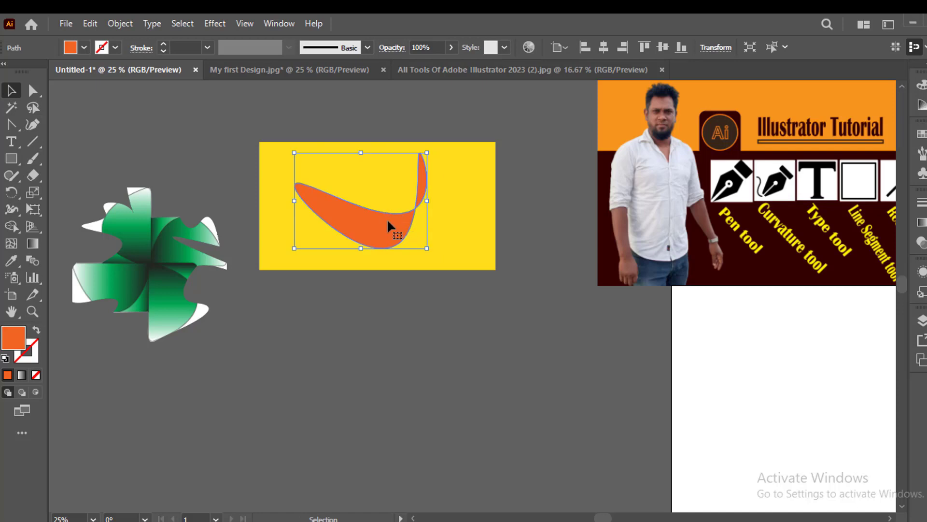
key(ctrl+z)
key(ctrl+z)
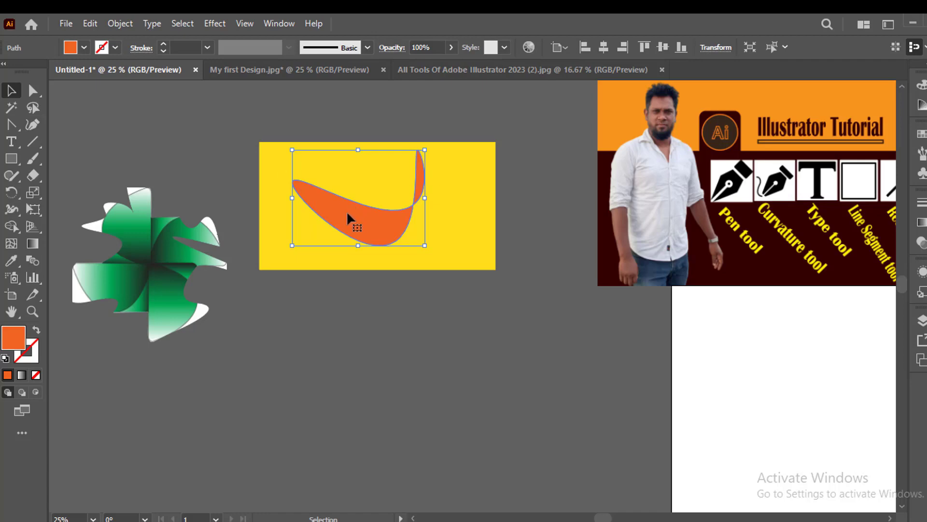
drag(353, 215, 146, 158)
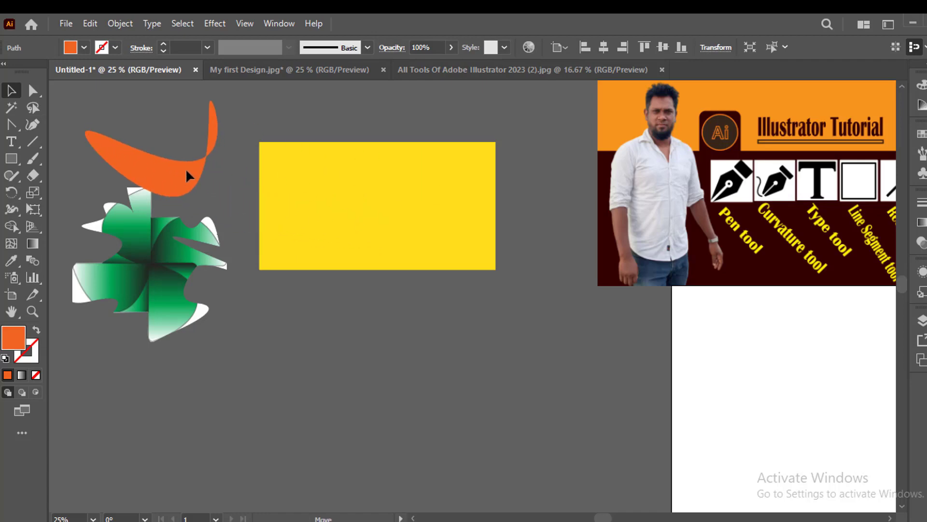